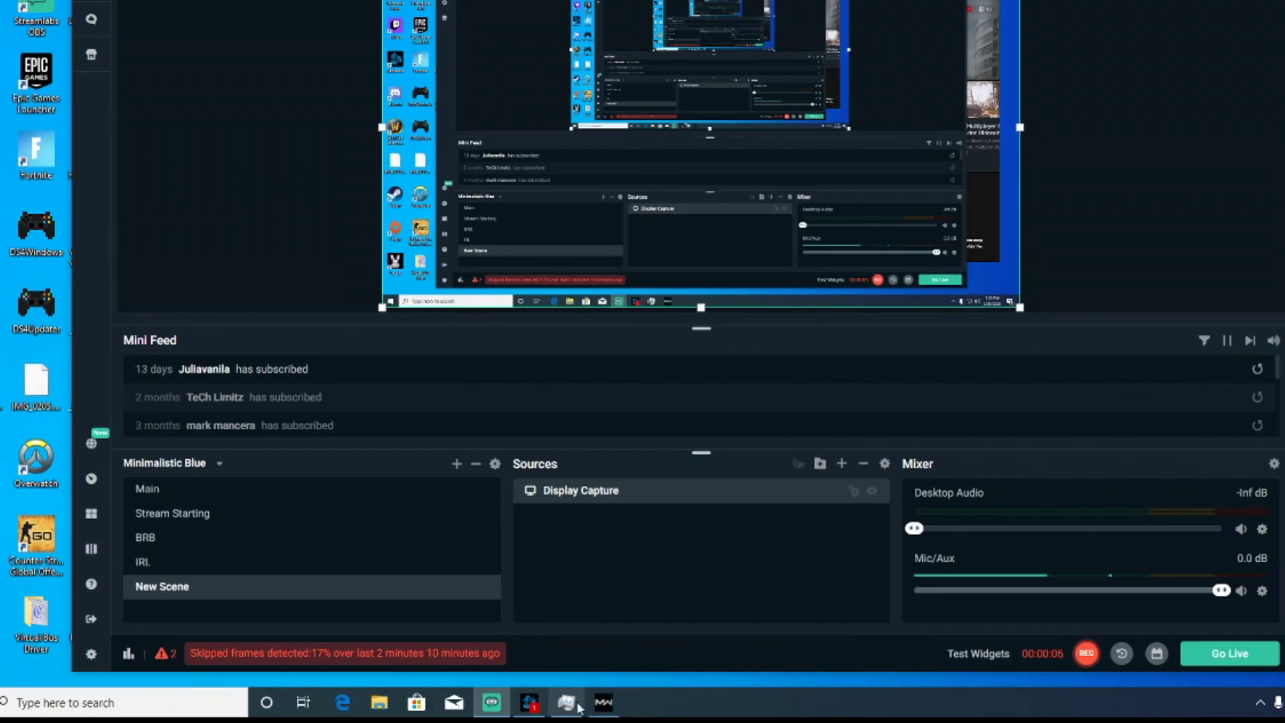
- Switch to Call of Duty: Modern Warfare and agree to run the game in safe mode
click(591, 709)
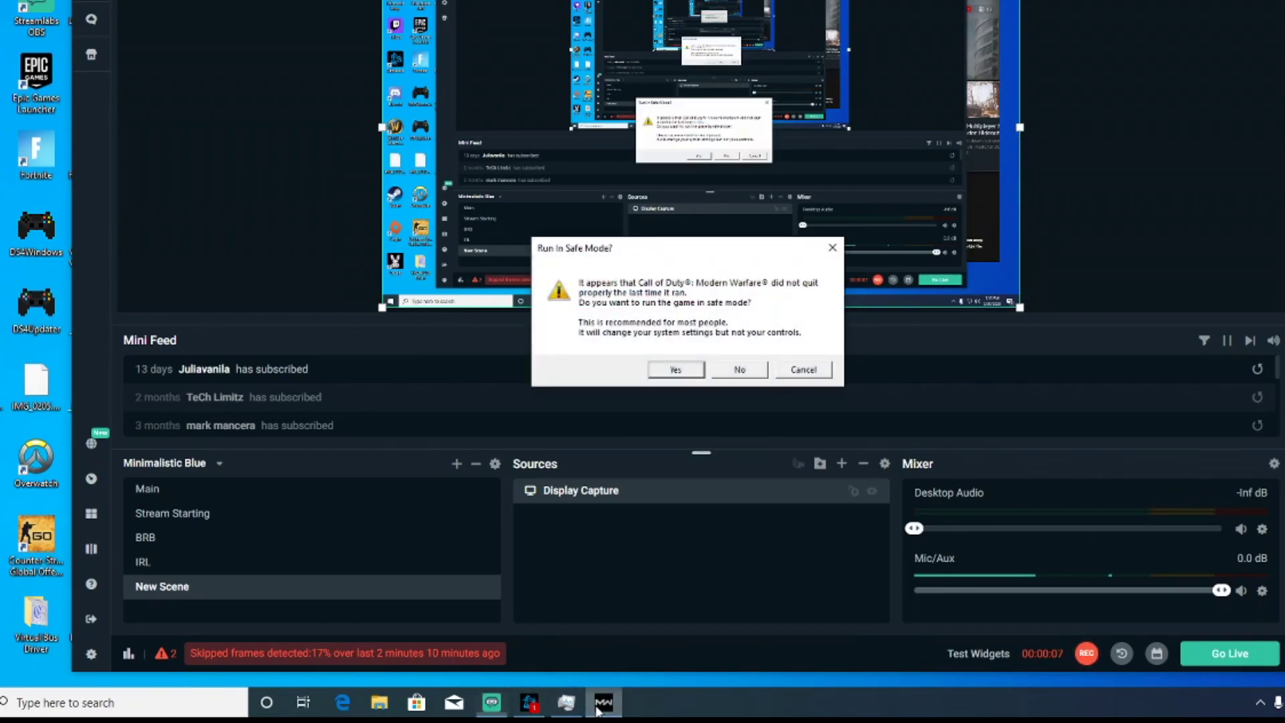
click(689, 374)
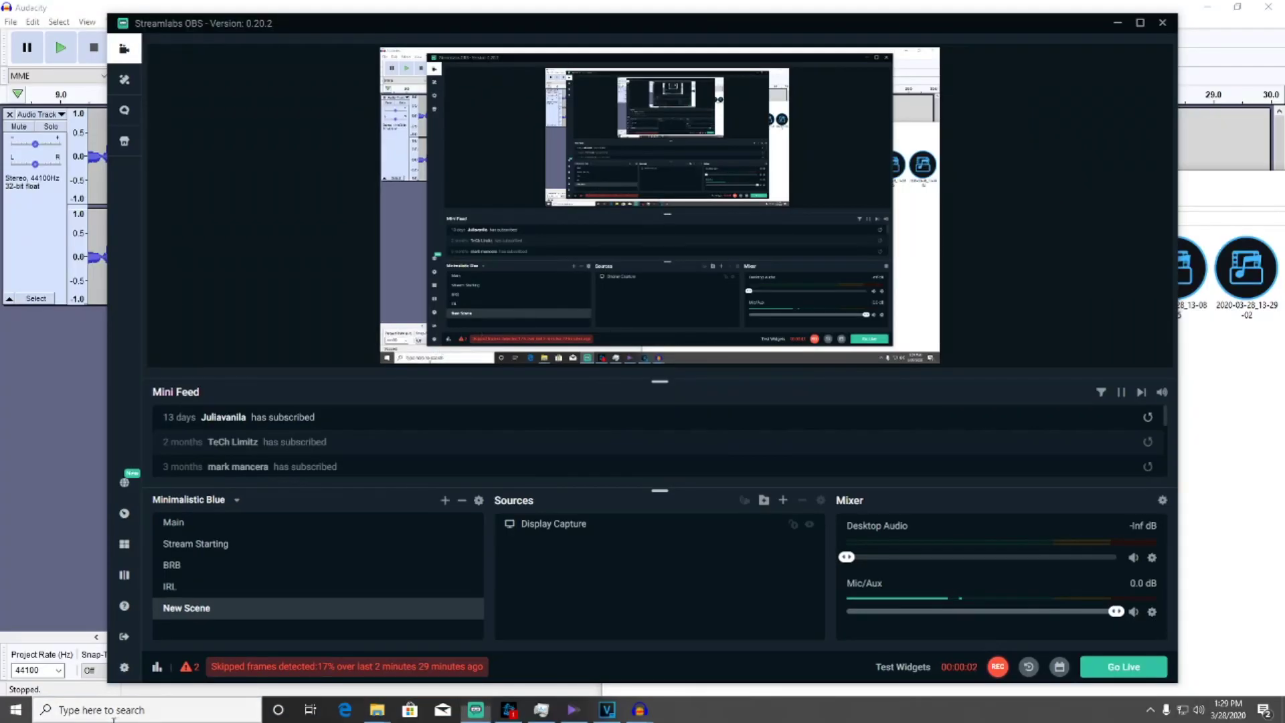
- Search Windows for "game mode", open the Game Mode settings and make sure Game Mode is switched off
click(87, 704)
text(game mode)
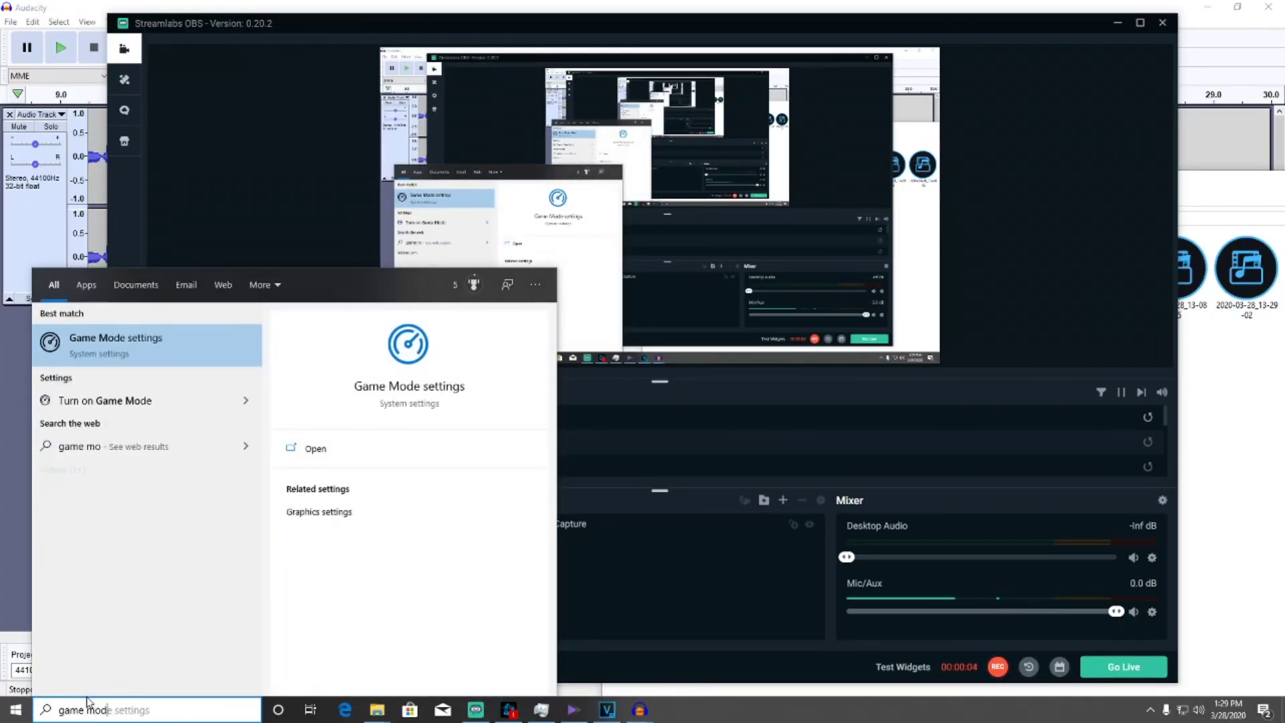
key(Return)
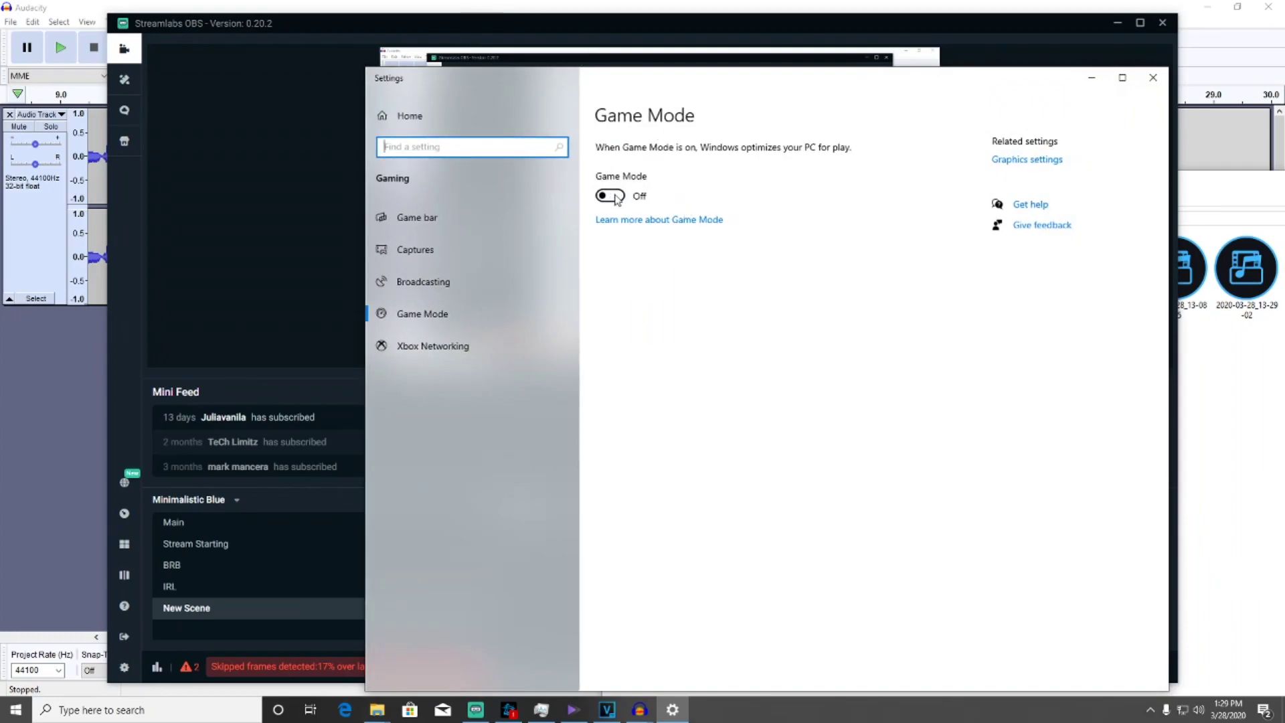
click(615, 200)
click(611, 200)
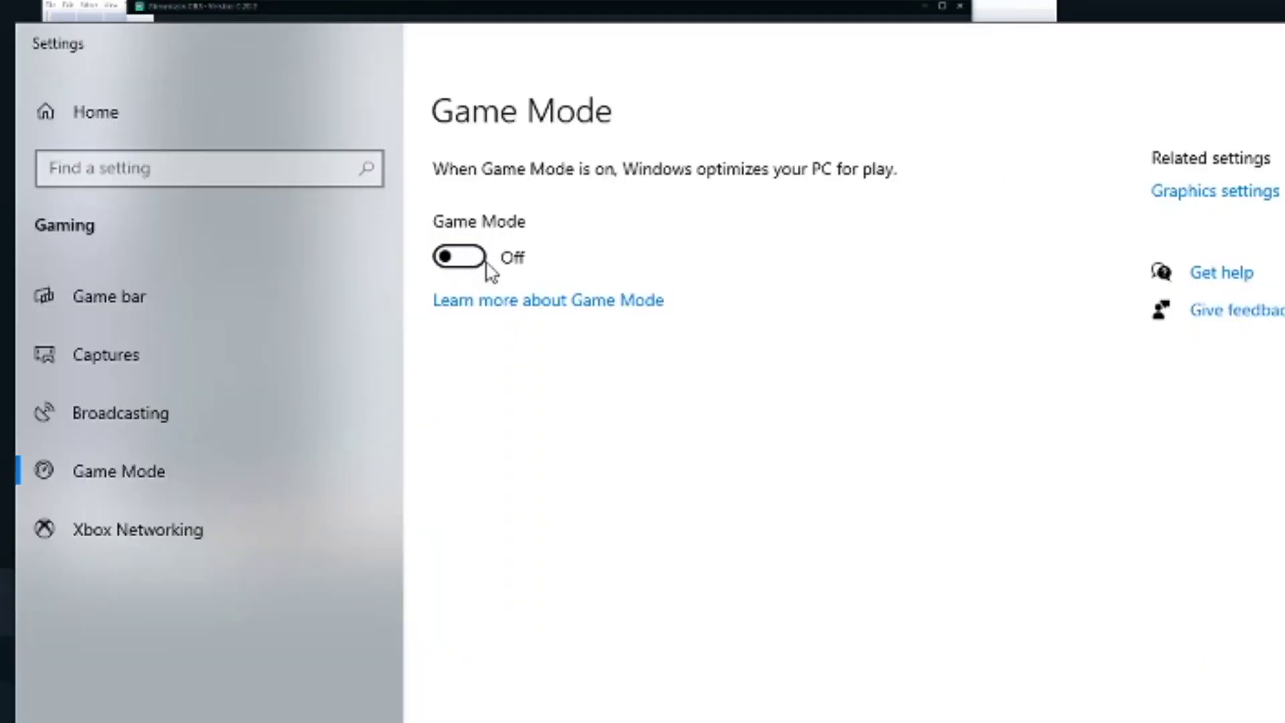
- Keep background recording while playing a game switched off in the Captures settings, and open the Game bar settings
click(114, 353)
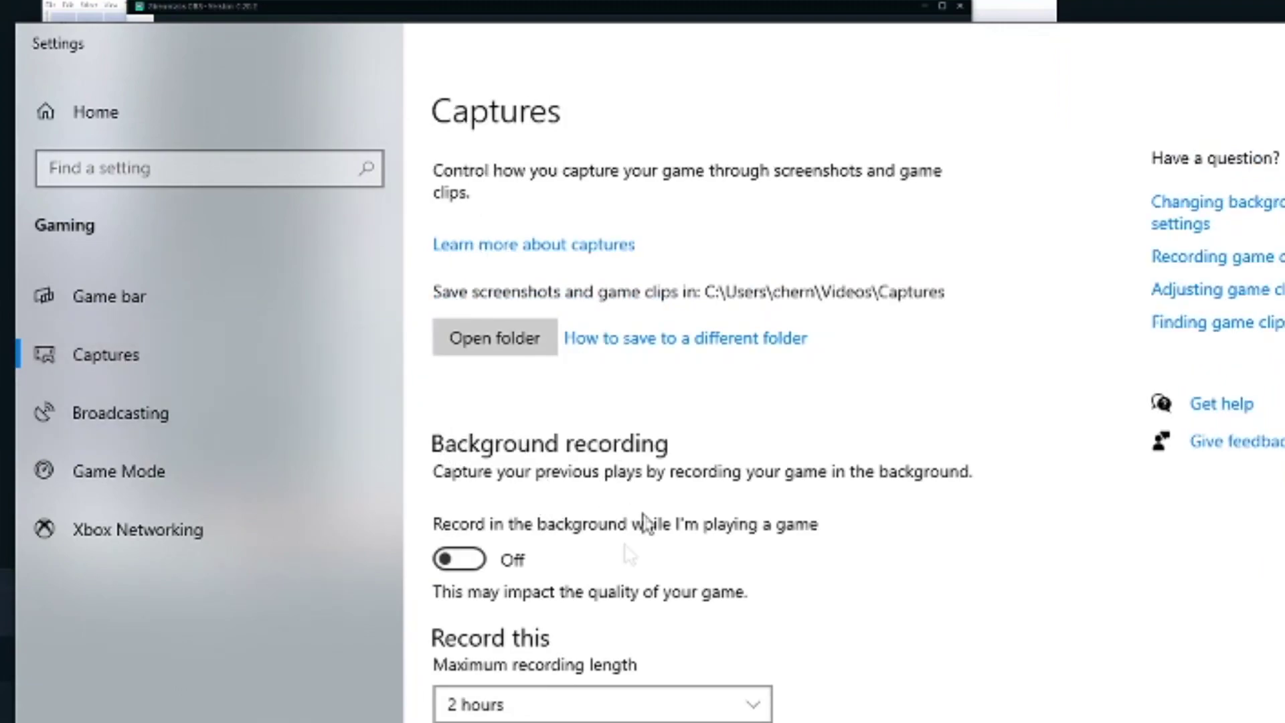
click(473, 564)
click(471, 566)
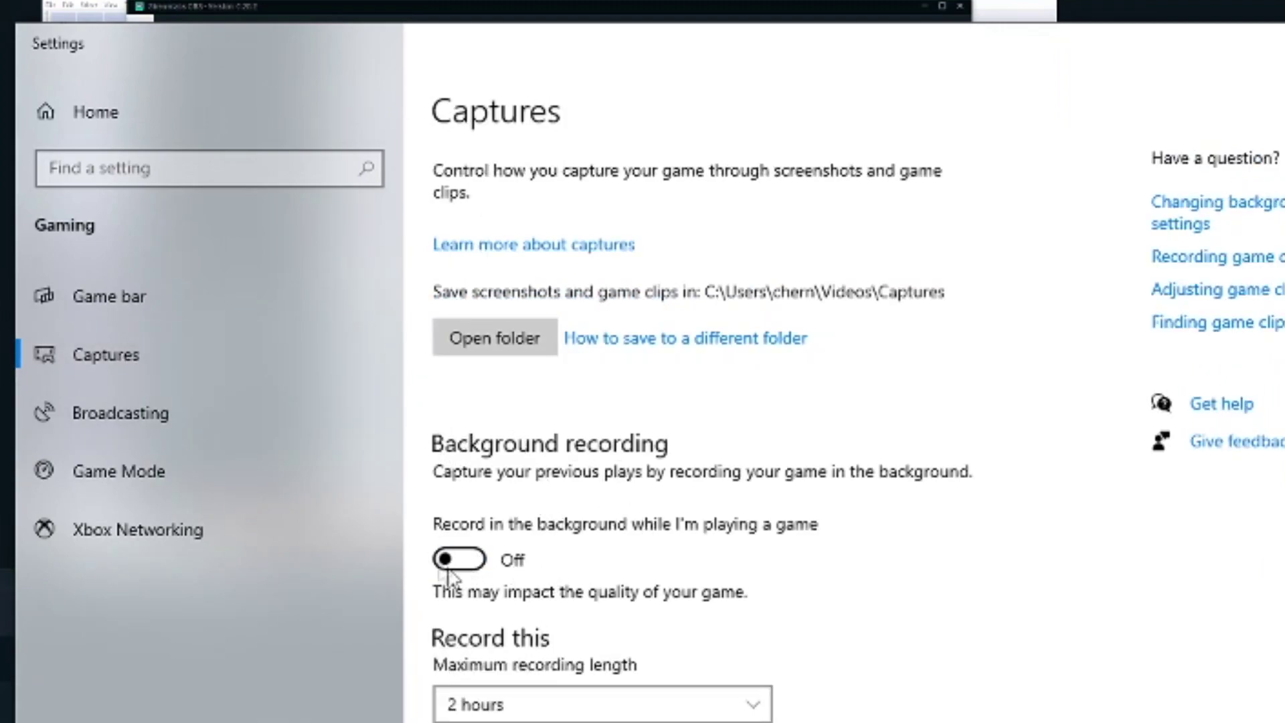
click(134, 352)
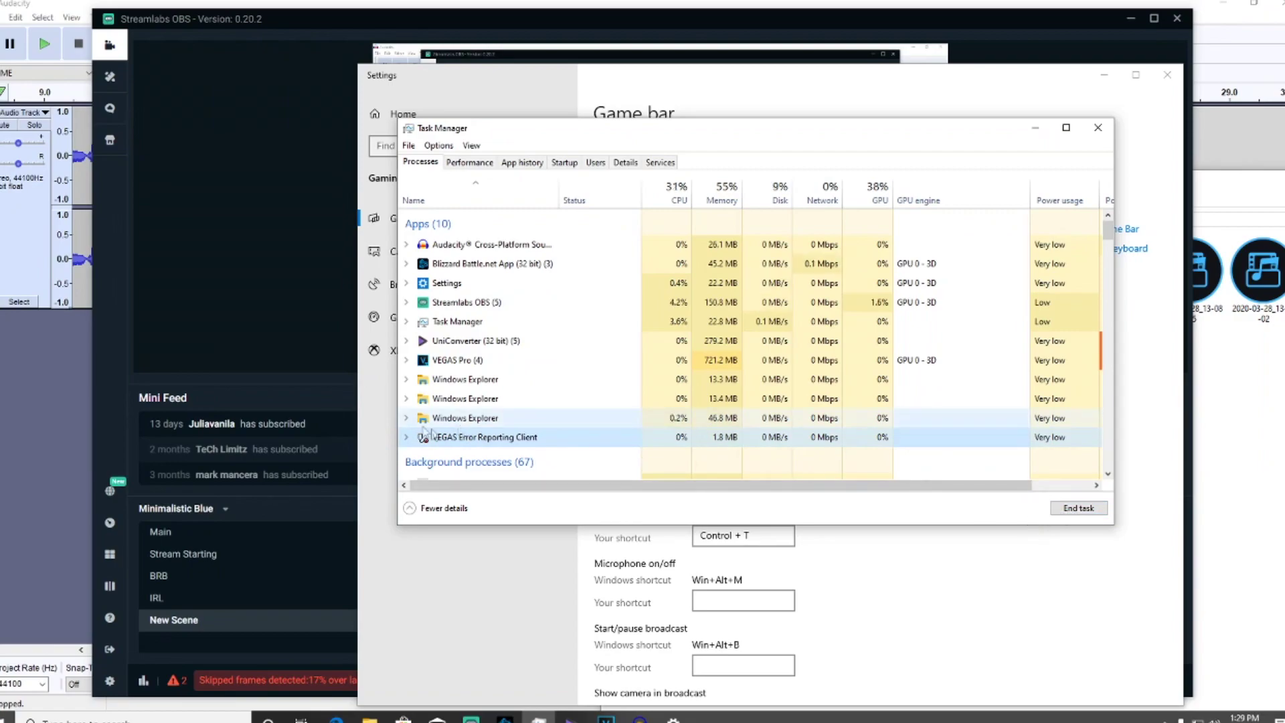
- Look through the running apps in Task Manager, and close both Task Manager and the Settings window
click(467, 324)
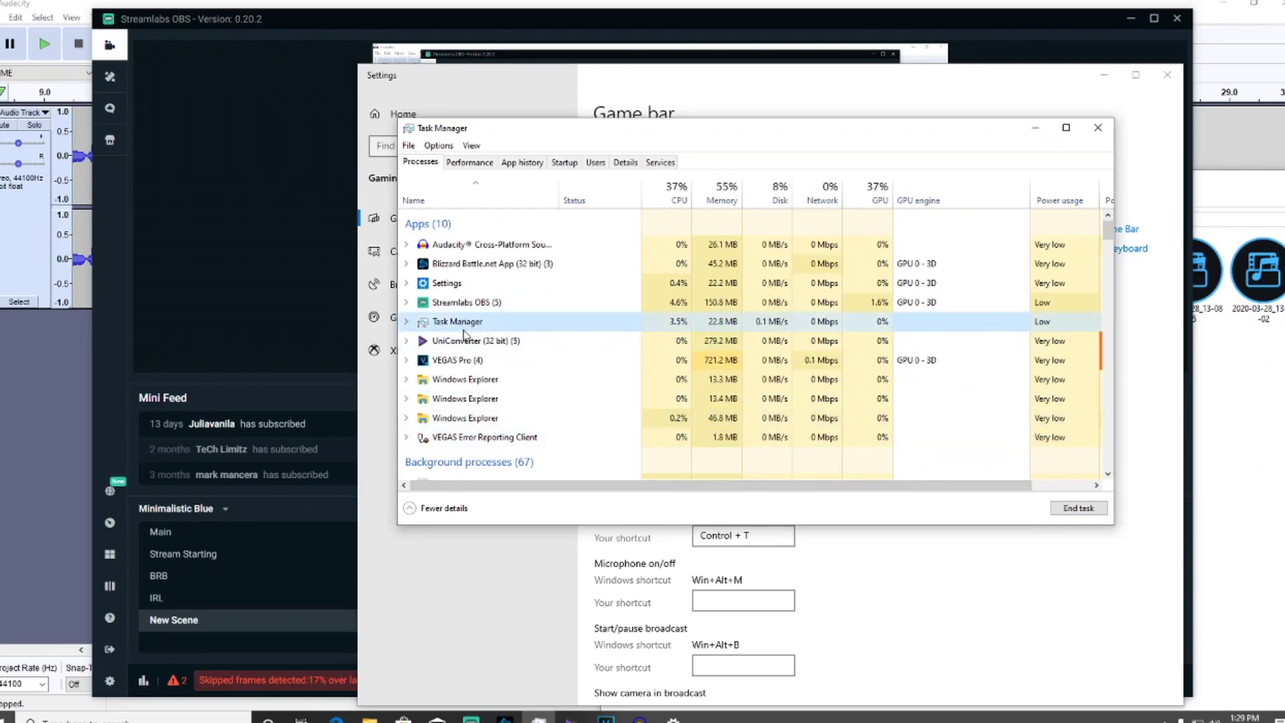
click(470, 287)
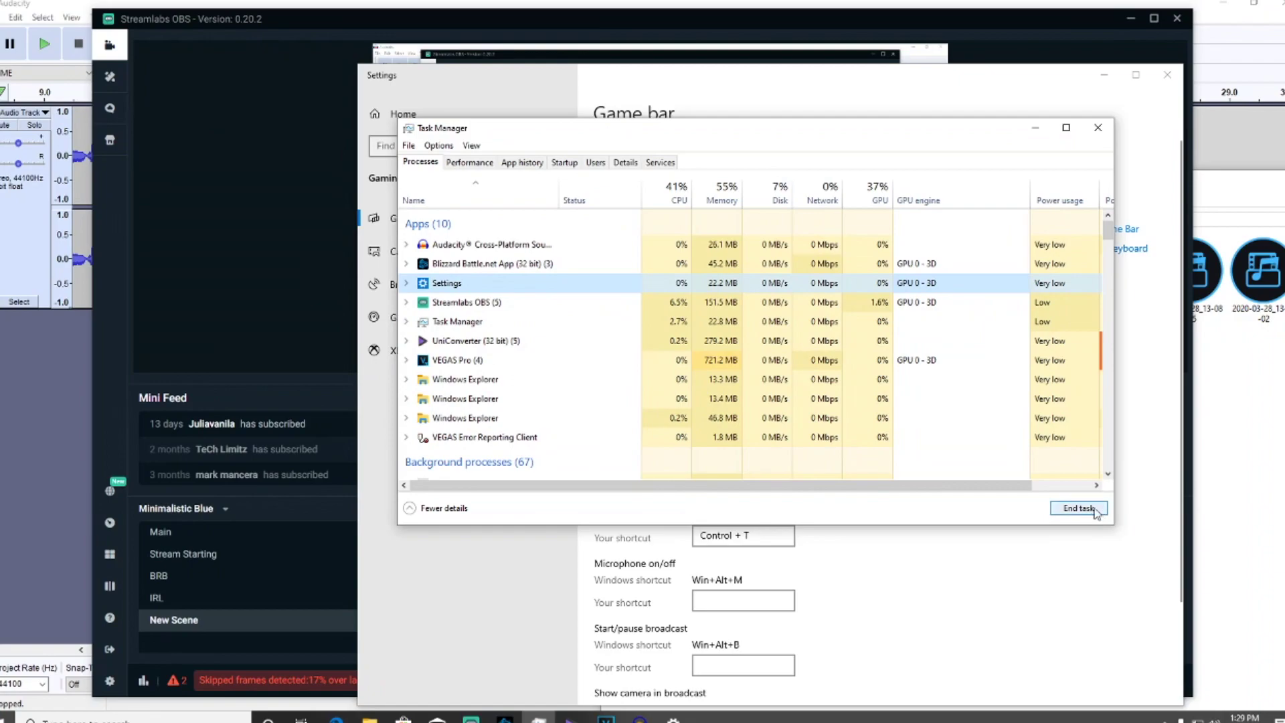
click(1098, 127)
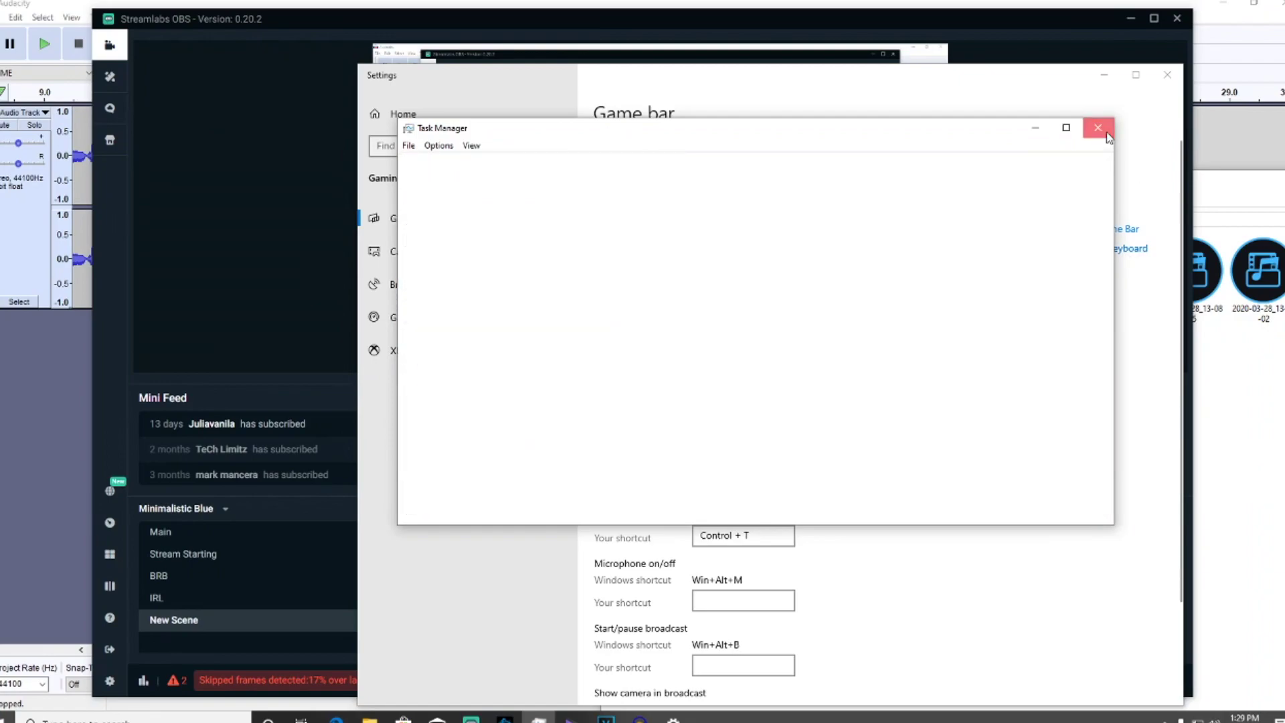
click(1168, 74)
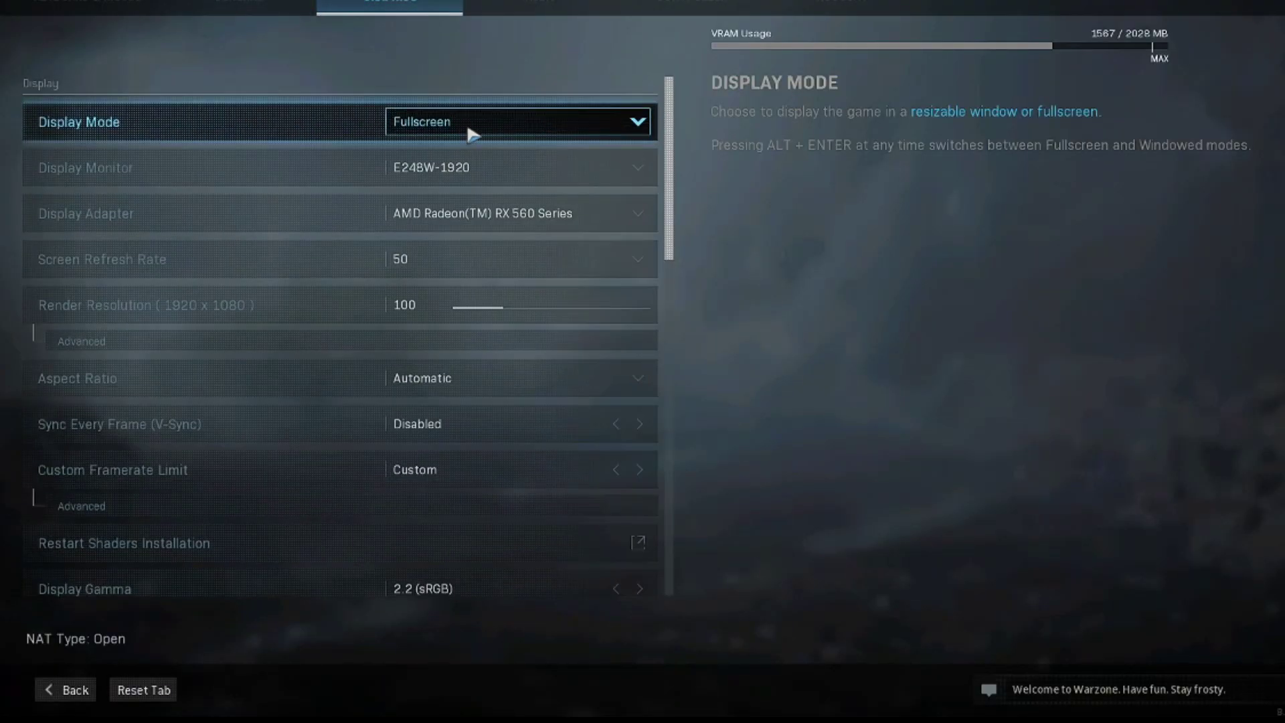
- Set the game's Display Mode to Fullscreen and its Display Adapter to AMD Radeon(TM) RX 560 Series
click(468, 127)
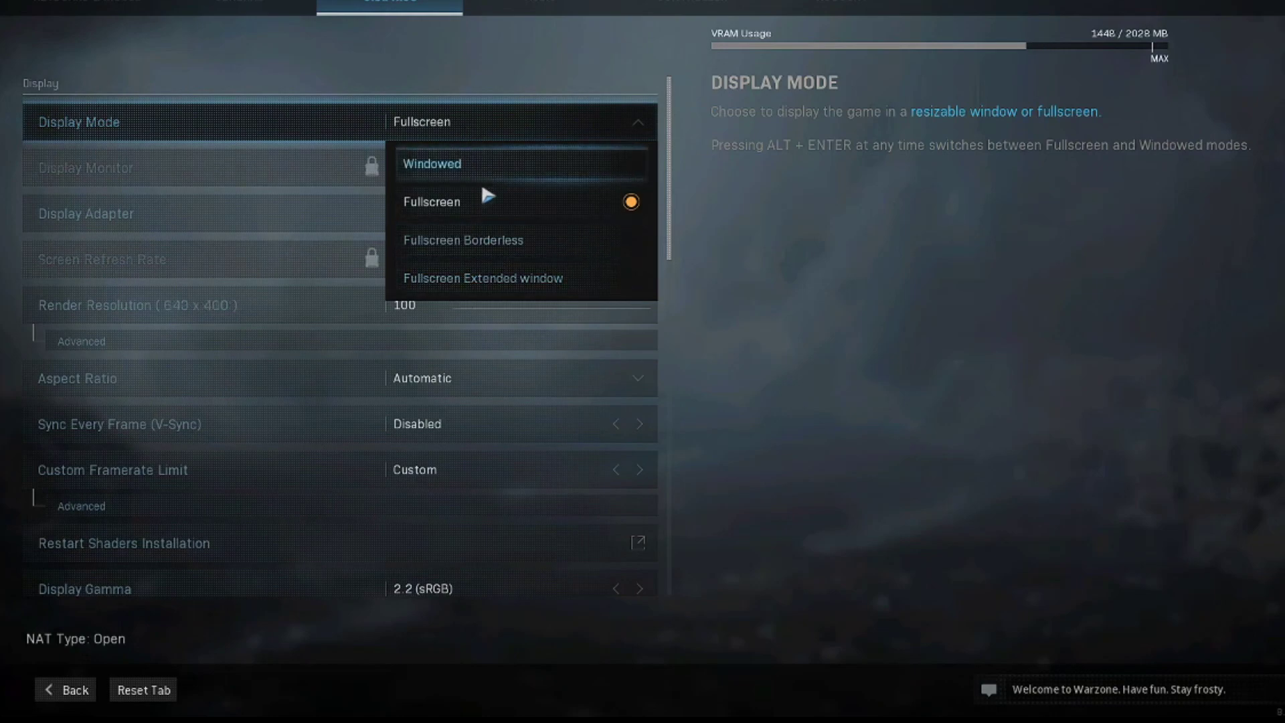
click(483, 206)
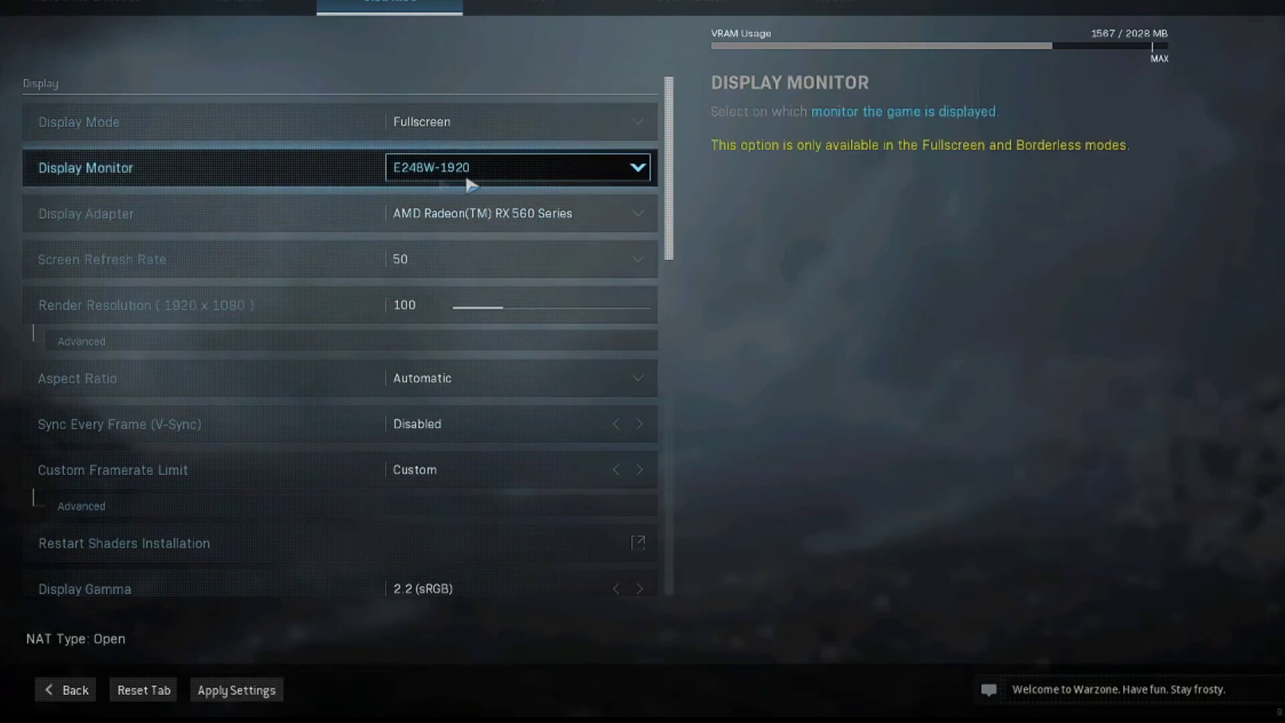
click(482, 213)
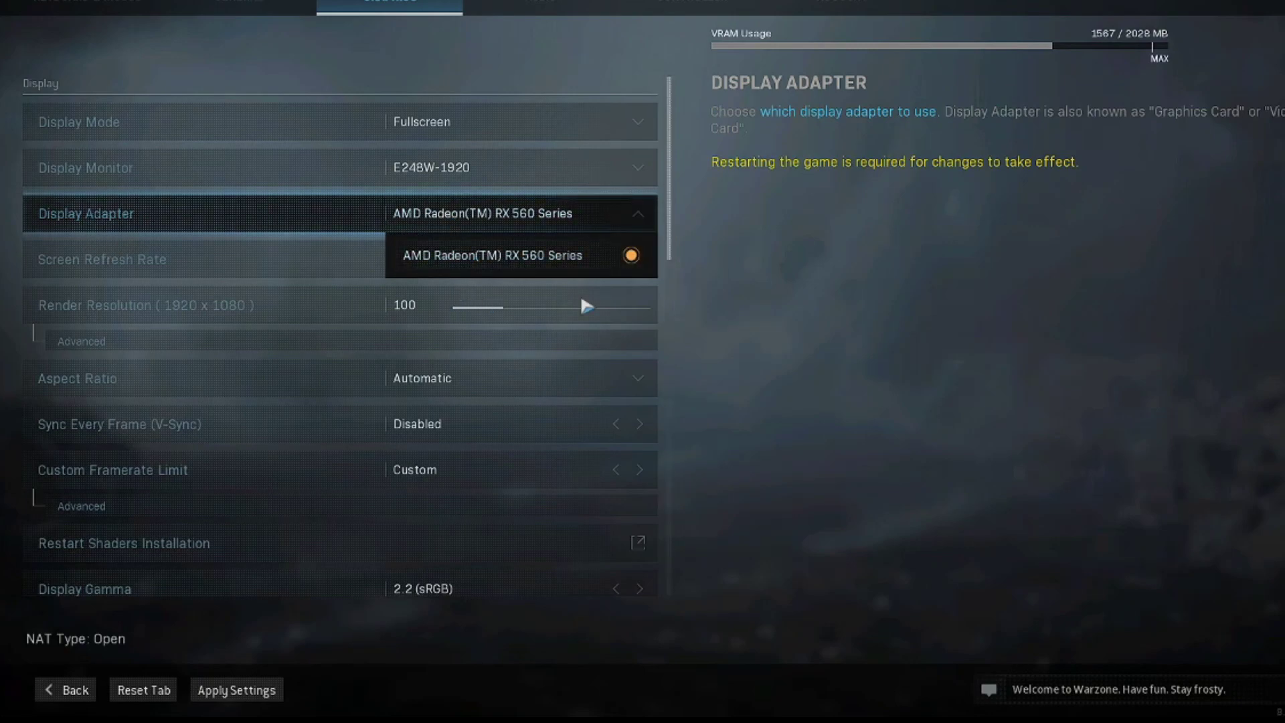
click(484, 267)
- Set the Screen Refresh Rate to 75
click(484, 269)
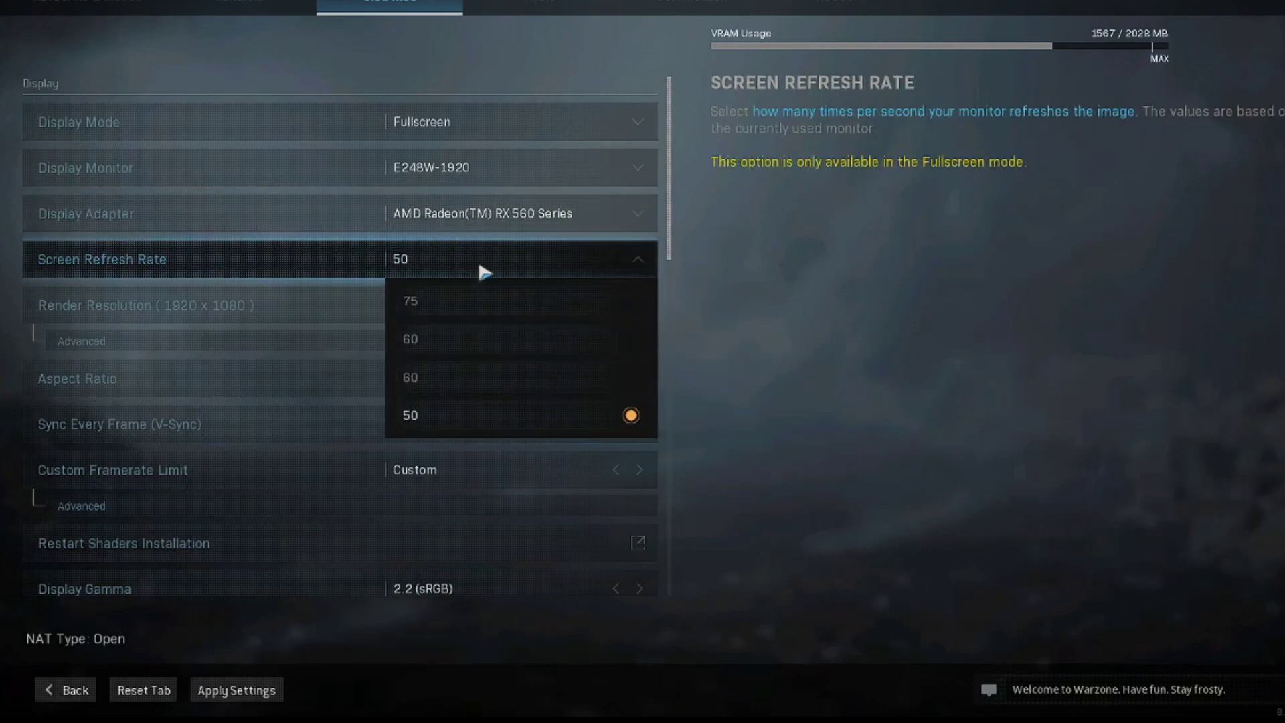
click(495, 300)
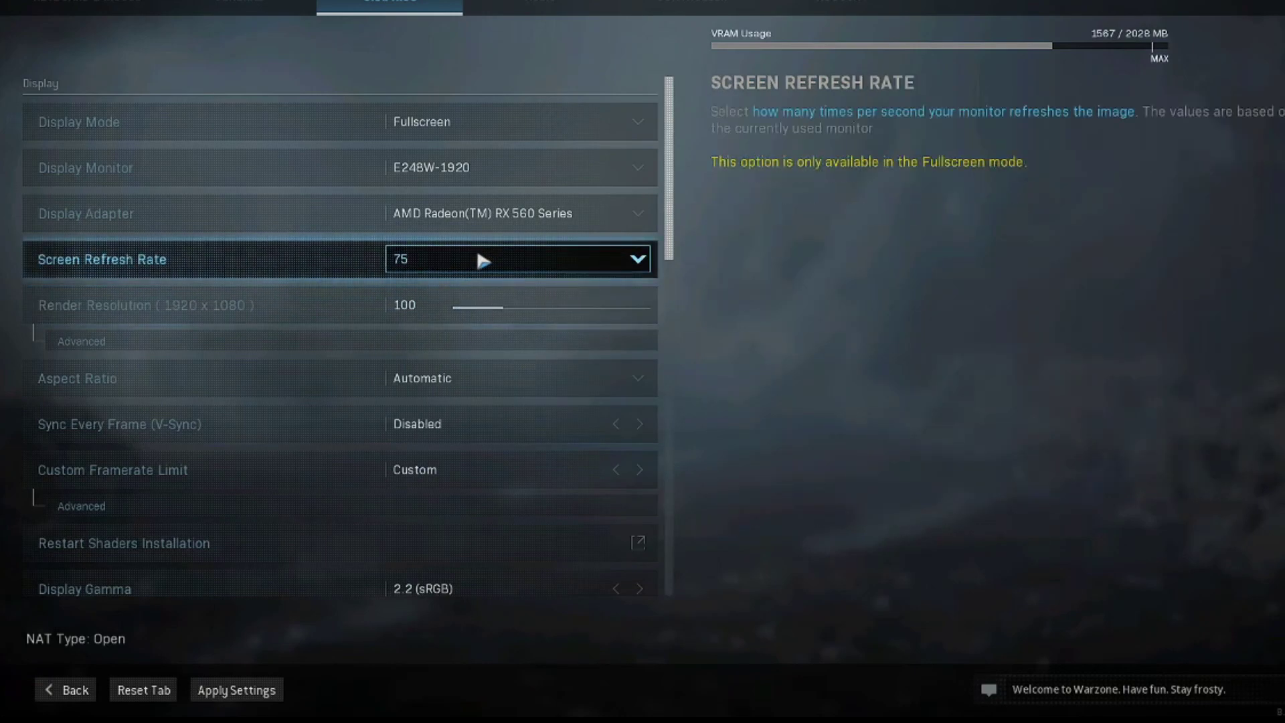
click(562, 262)
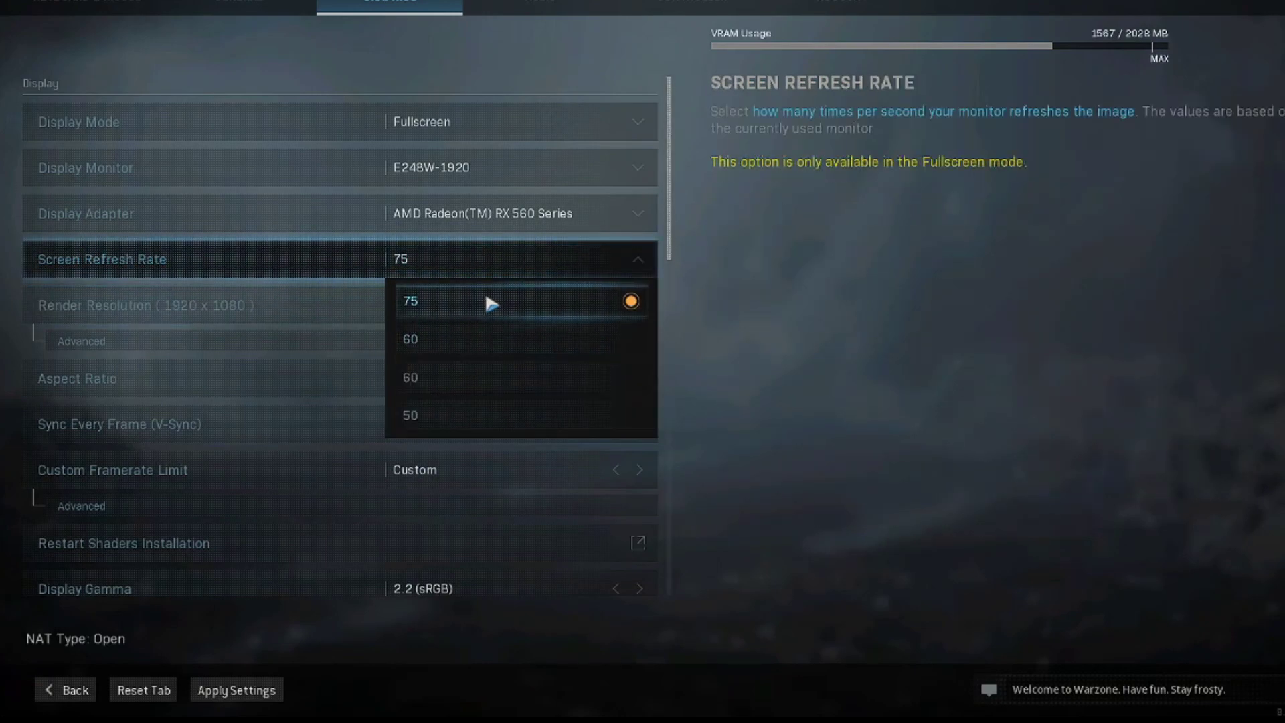
click(494, 306)
click(472, 267)
click(465, 304)
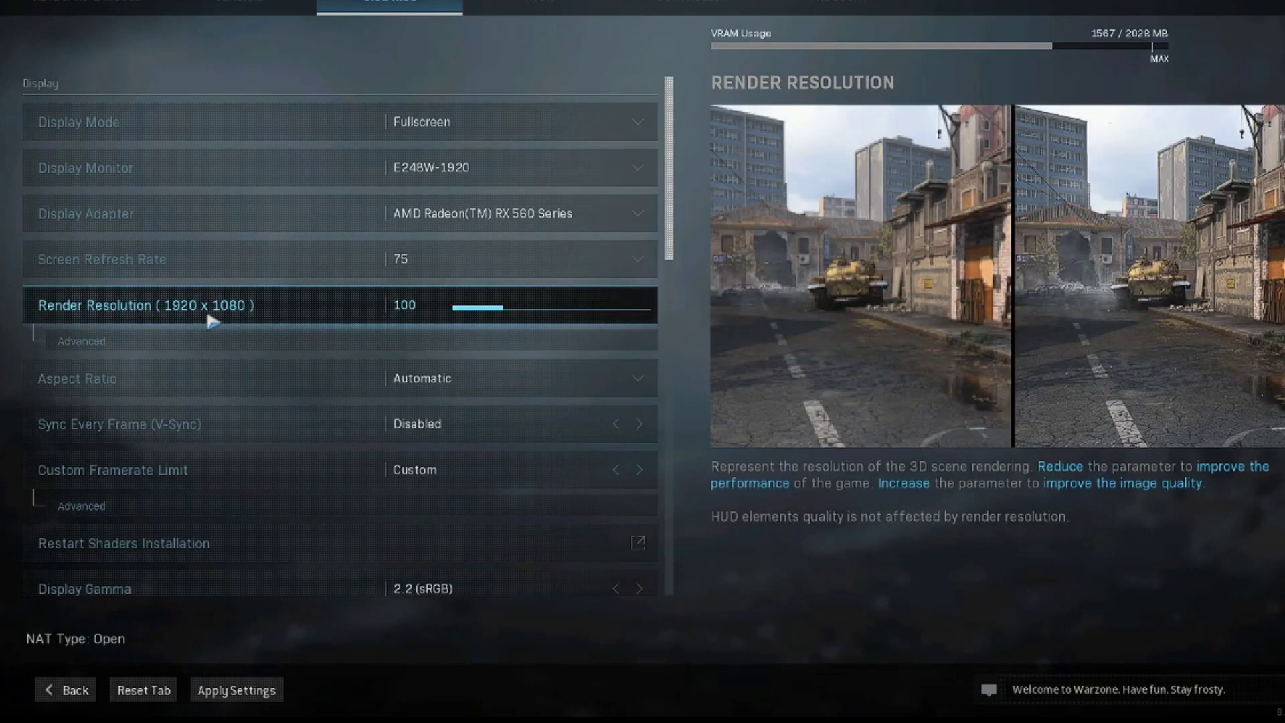
- Expand the advanced Render Resolution options and look through the available Display Resolution choices without changing the selection
click(106, 342)
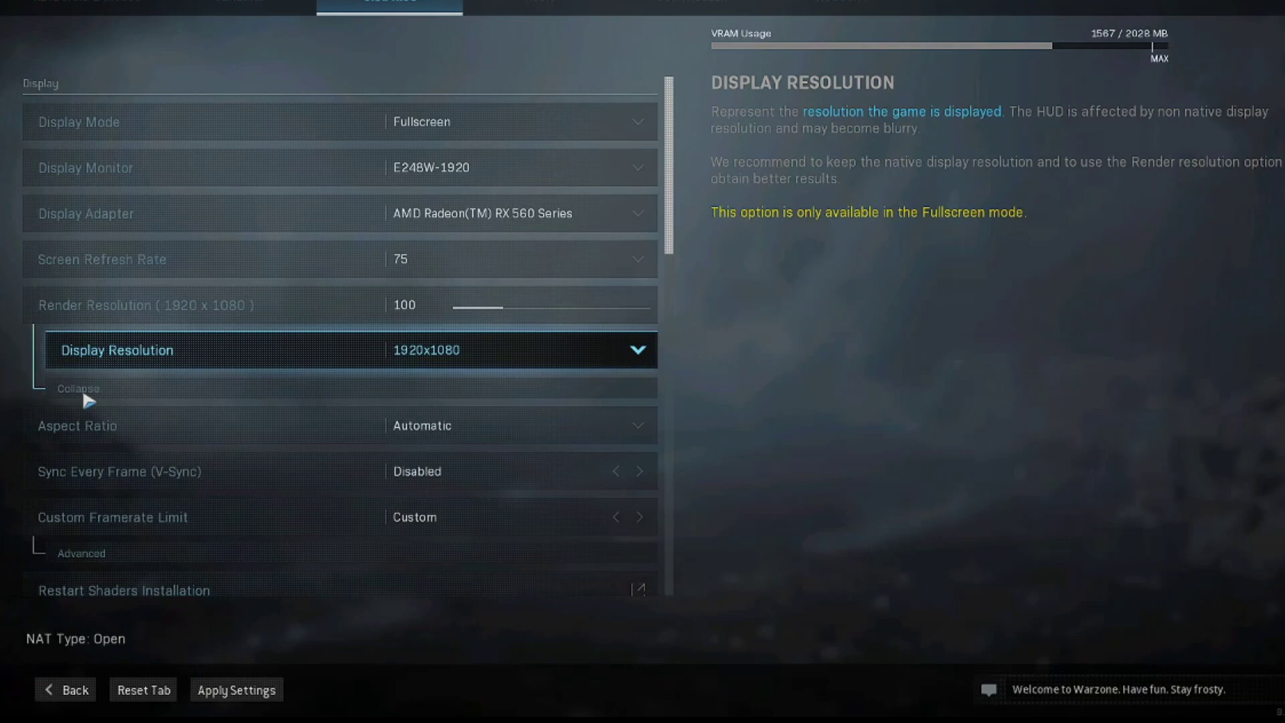
click(454, 362)
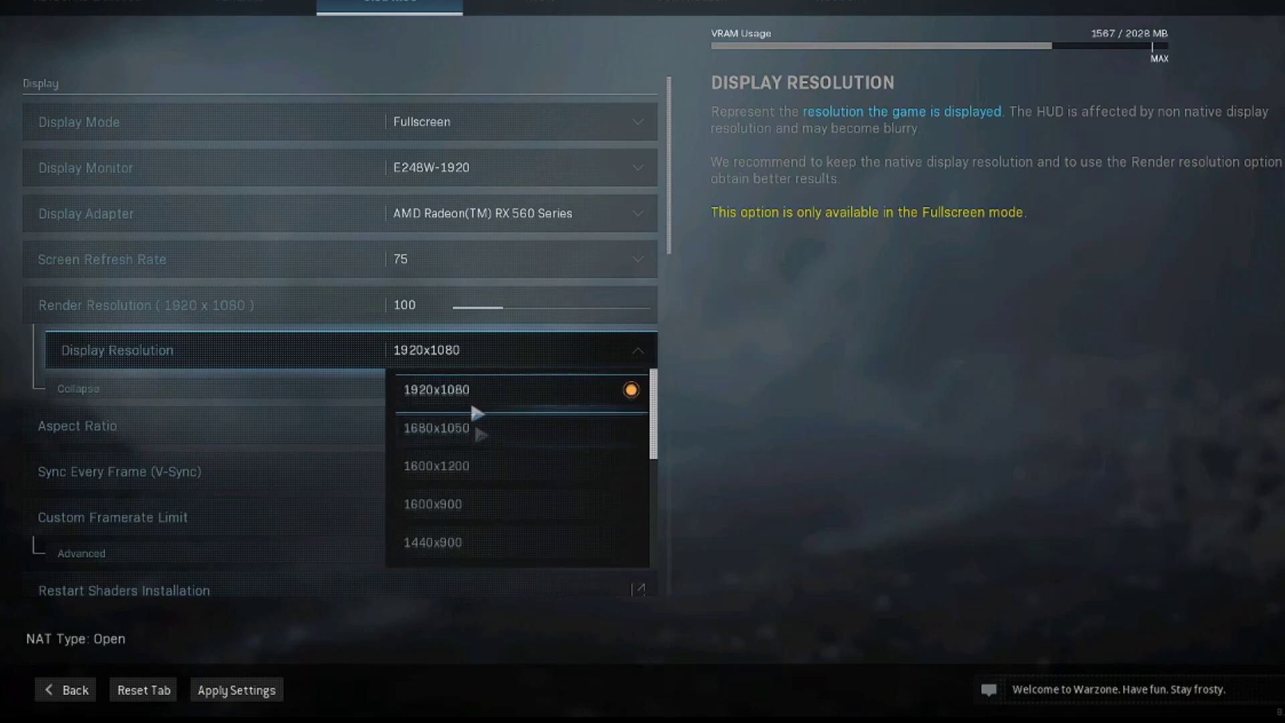
scroll(476, 462, down, 3)
scroll(452, 519, down, 1)
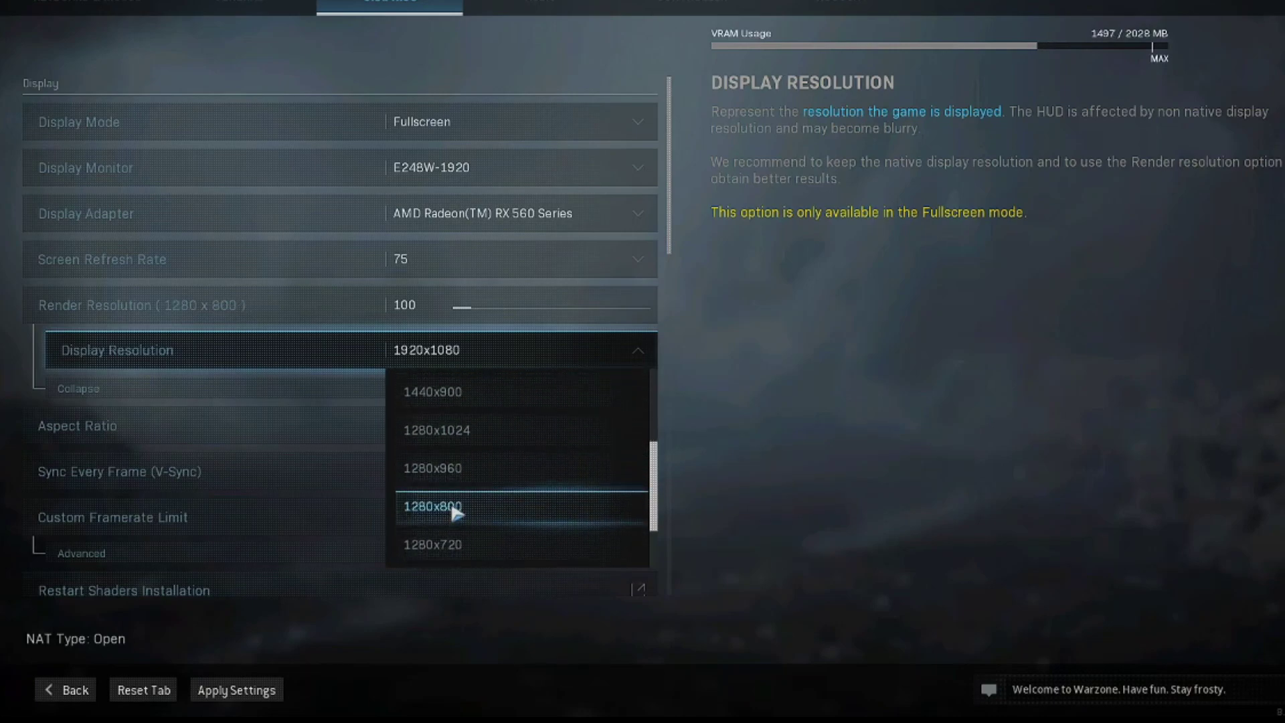
scroll(459, 529, down, 2)
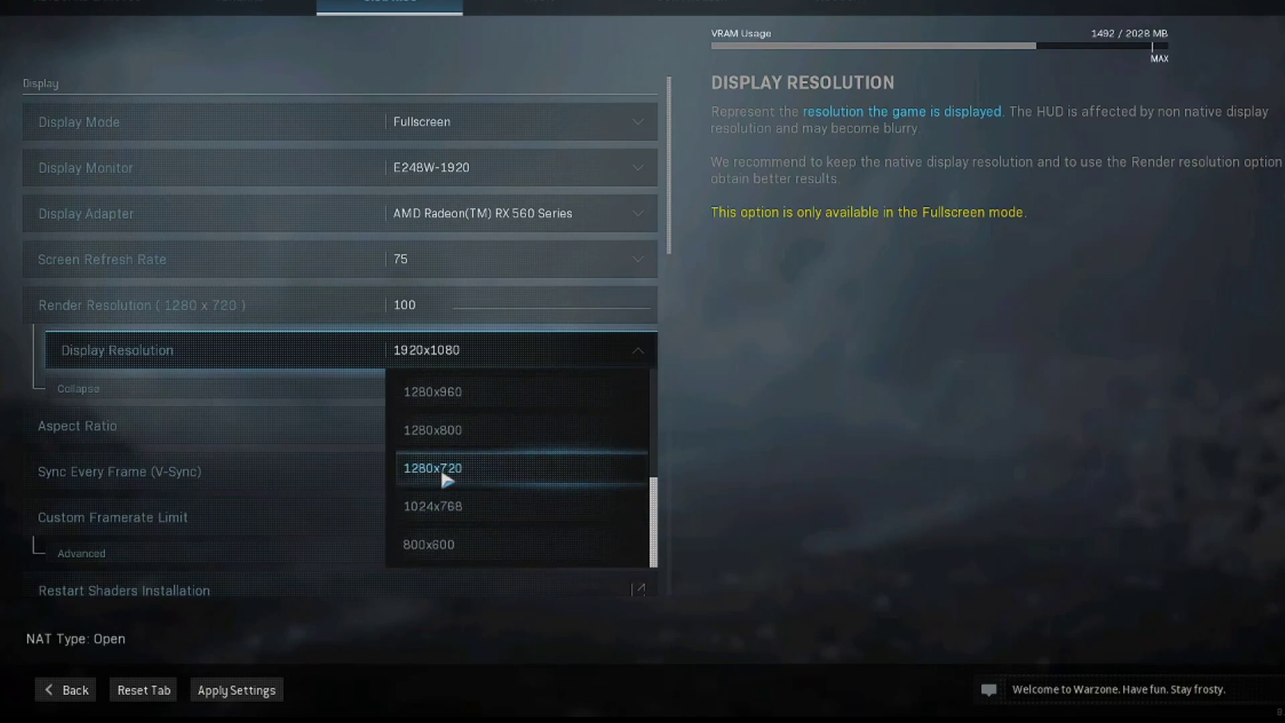
click(385, 445)
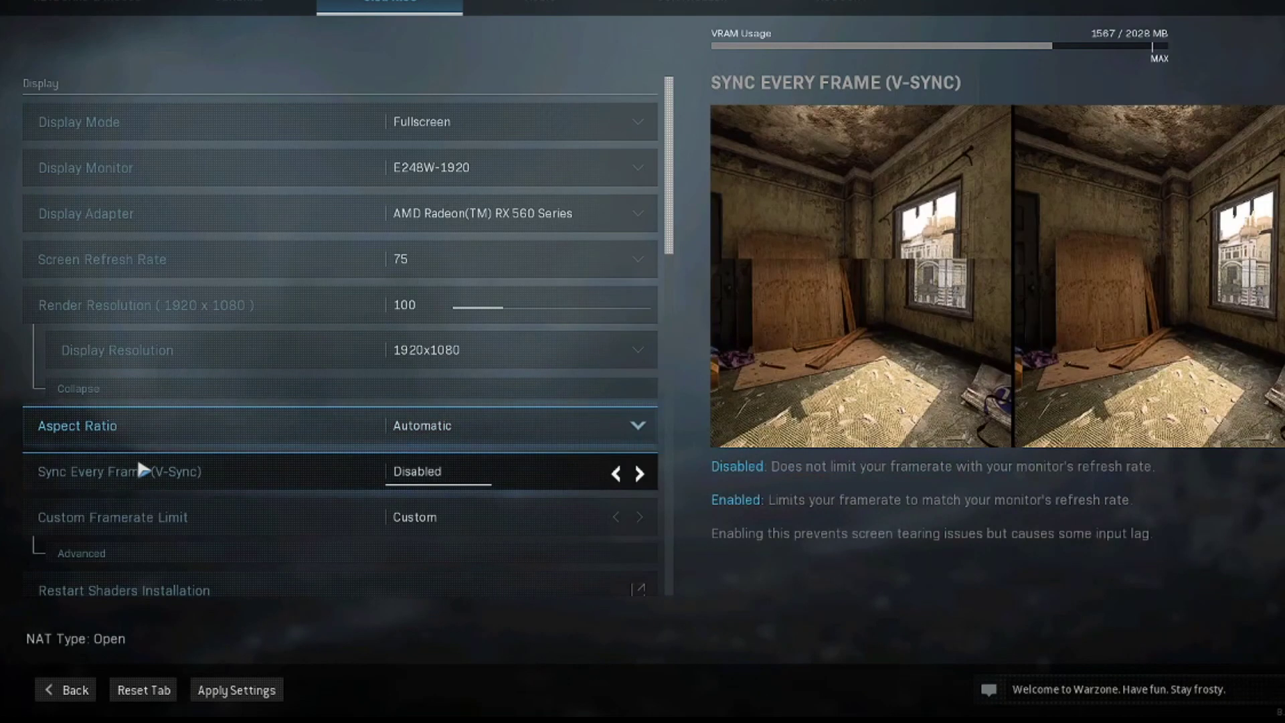
- Set the Custom Framerate Limit to Unlimited
scroll(161, 449, down, 1)
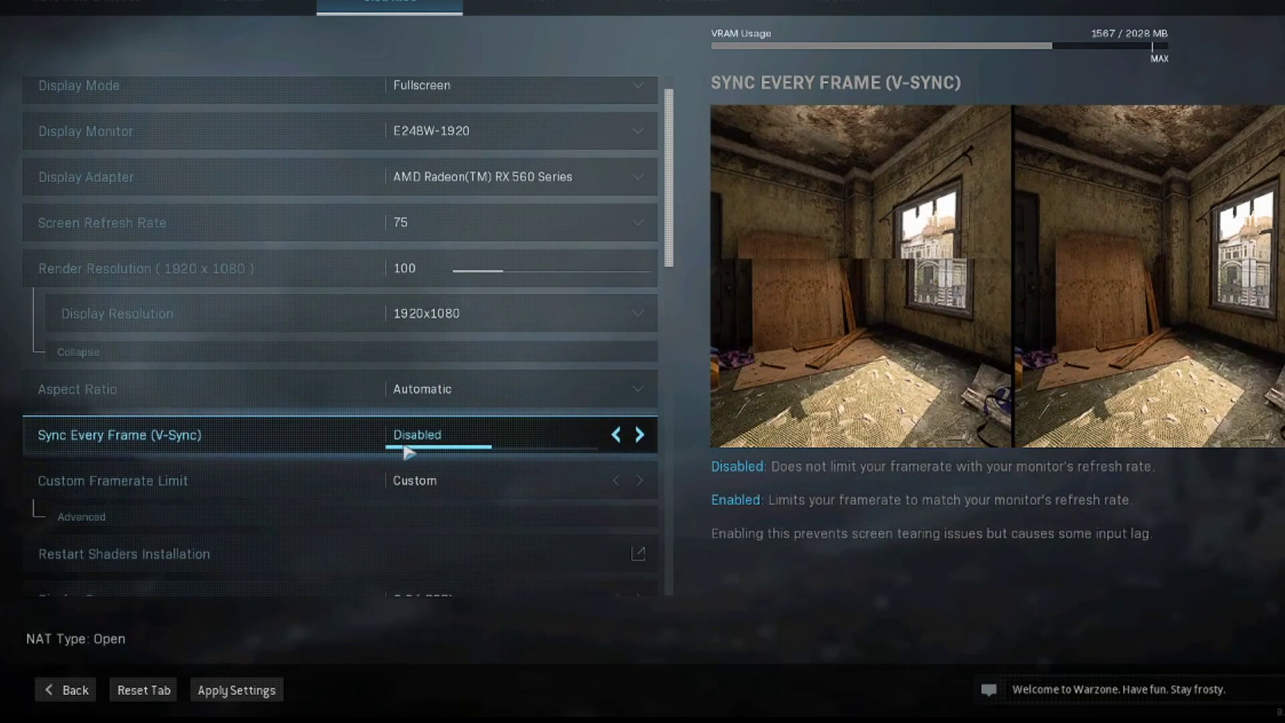
scroll(611, 351, down, 3)
click(619, 338)
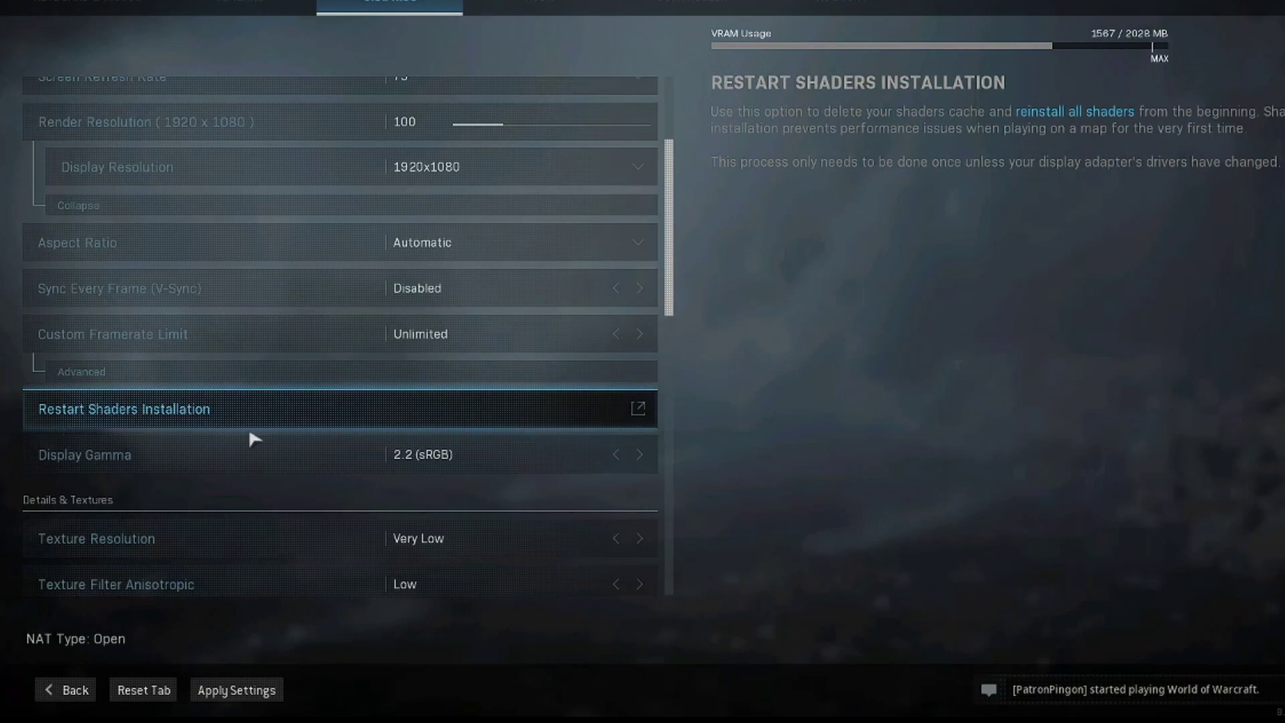
- Go through the Details & Textures settings and set Bullet Impacts & Sprays to Enabled
scroll(101, 429, down, 1)
scroll(85, 436, down, 1)
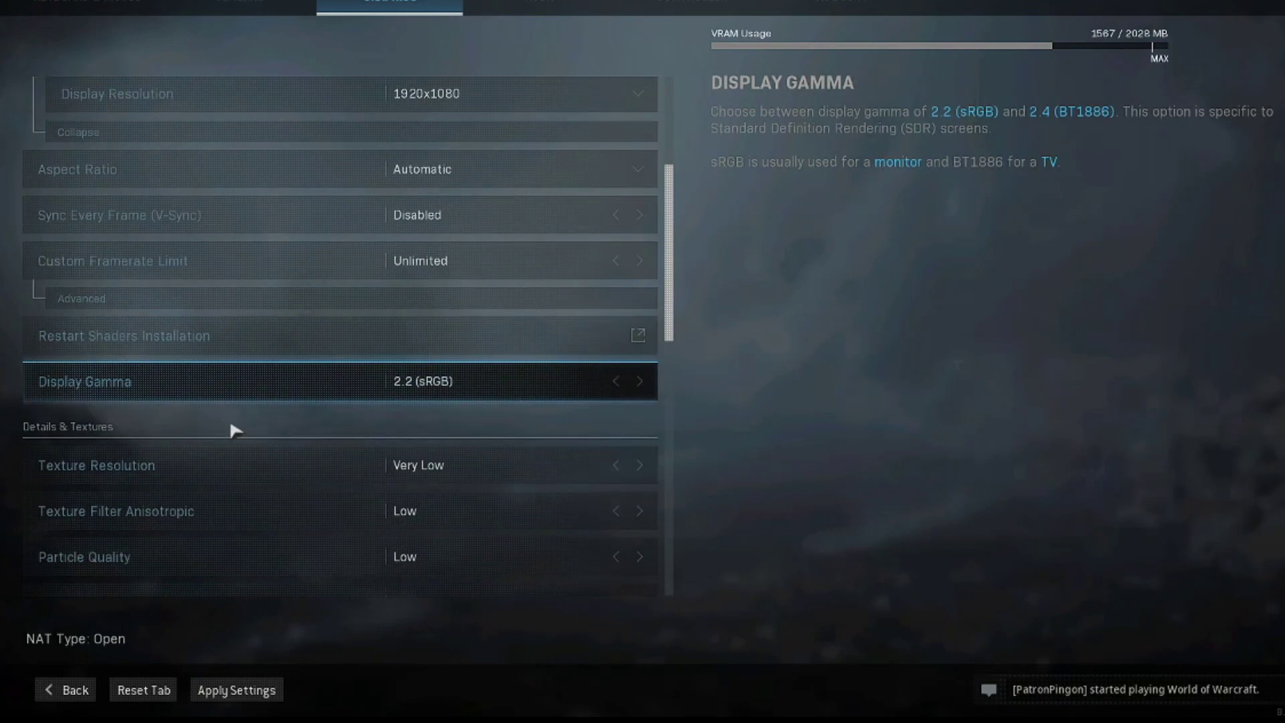
scroll(427, 483, down, 1)
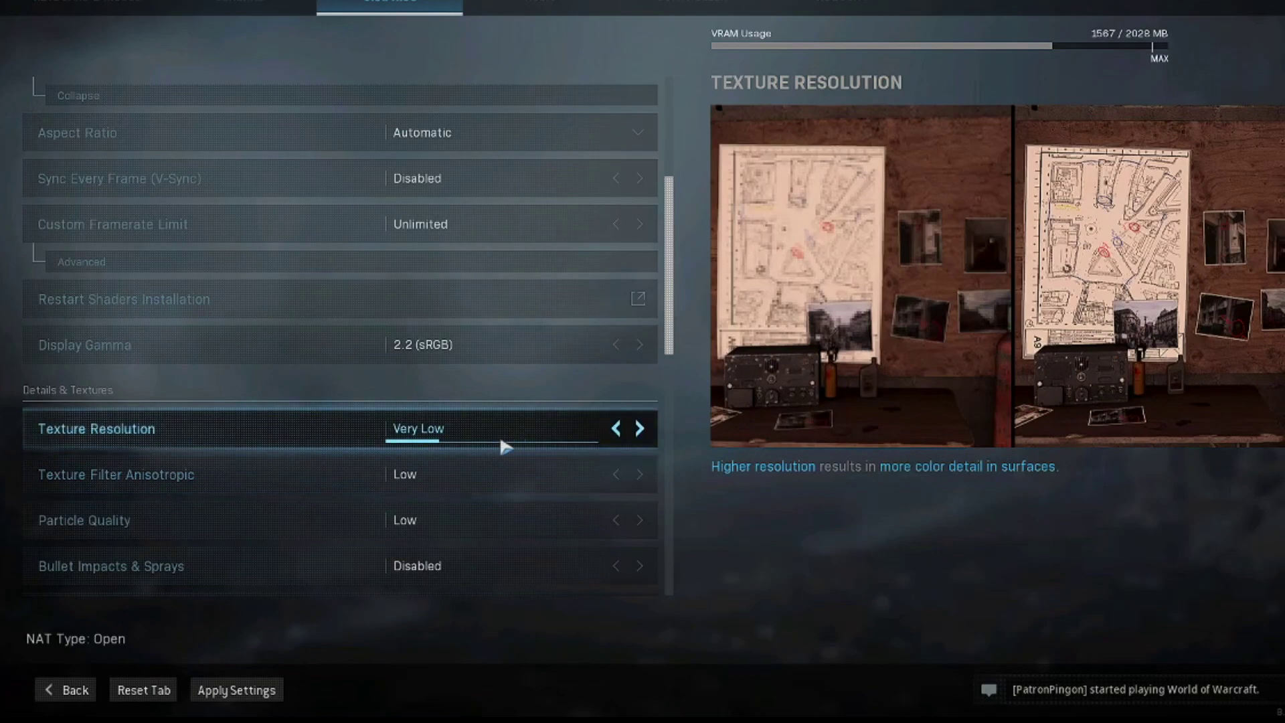
scroll(490, 489, down, 1)
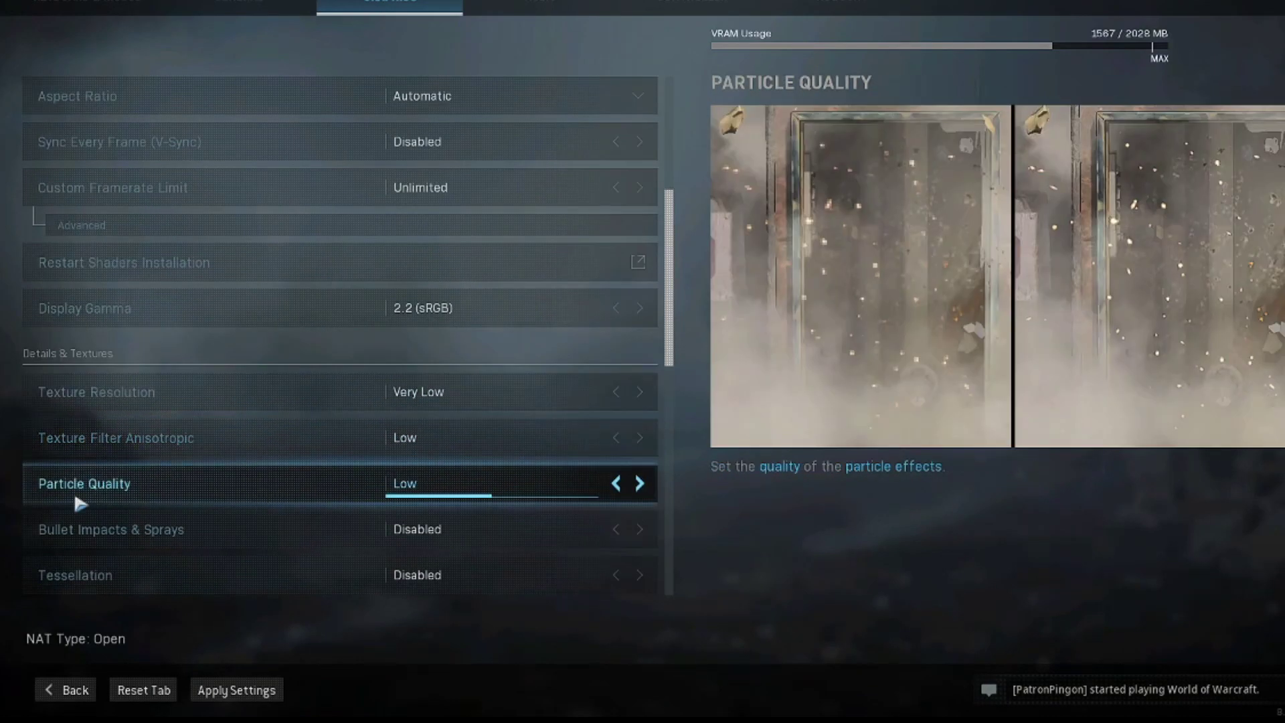
scroll(385, 504, down, 1)
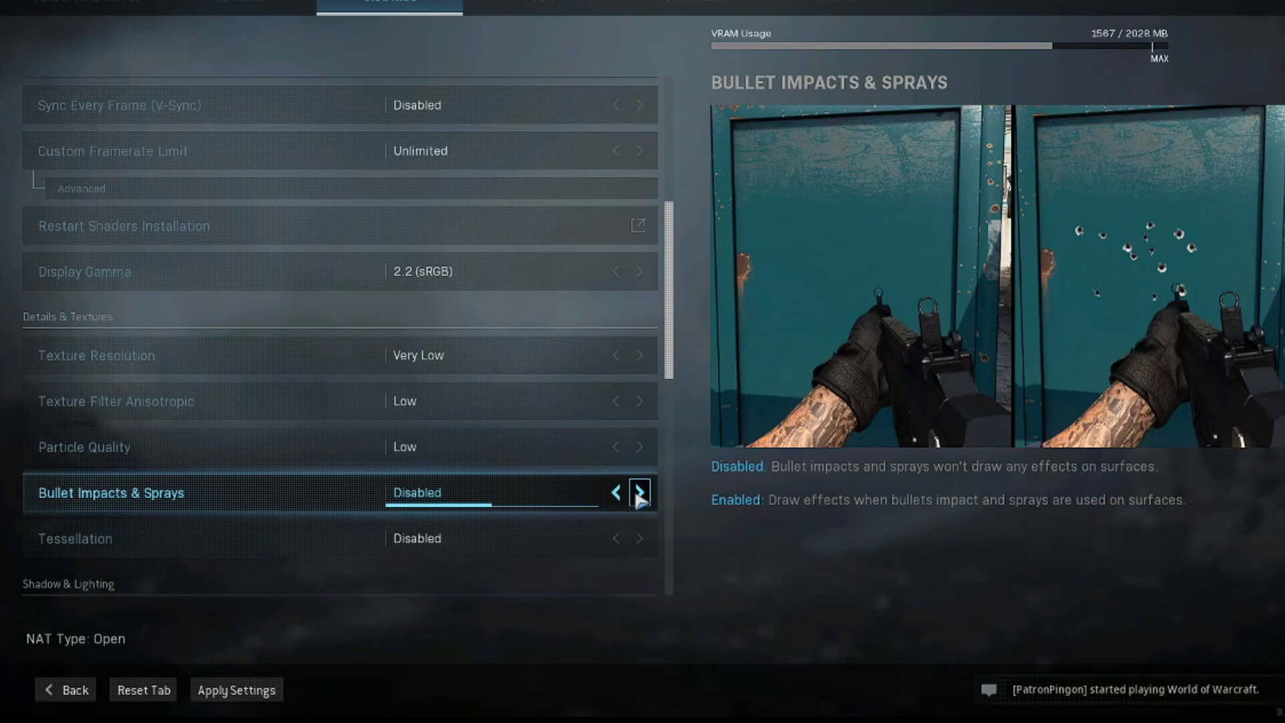
click(640, 493)
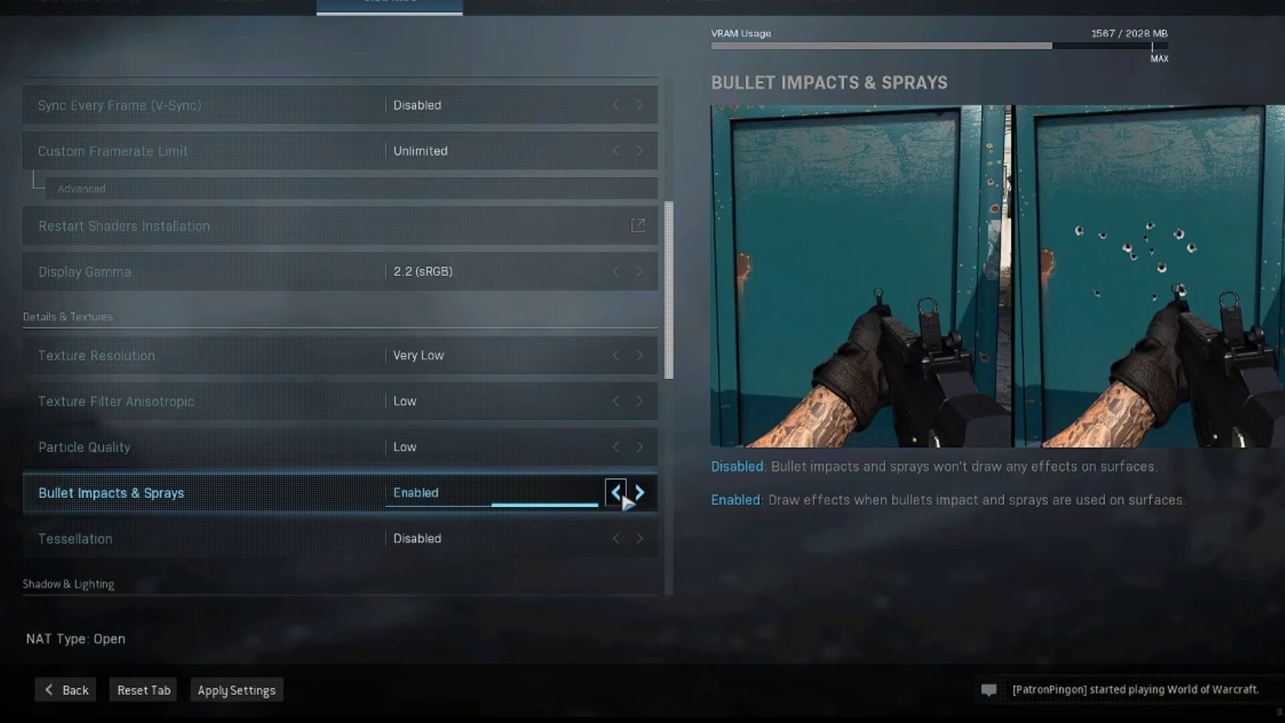
- Set the Shadow Map Resolution in the Shadow & Lighting section to Low
scroll(619, 503, down, 1)
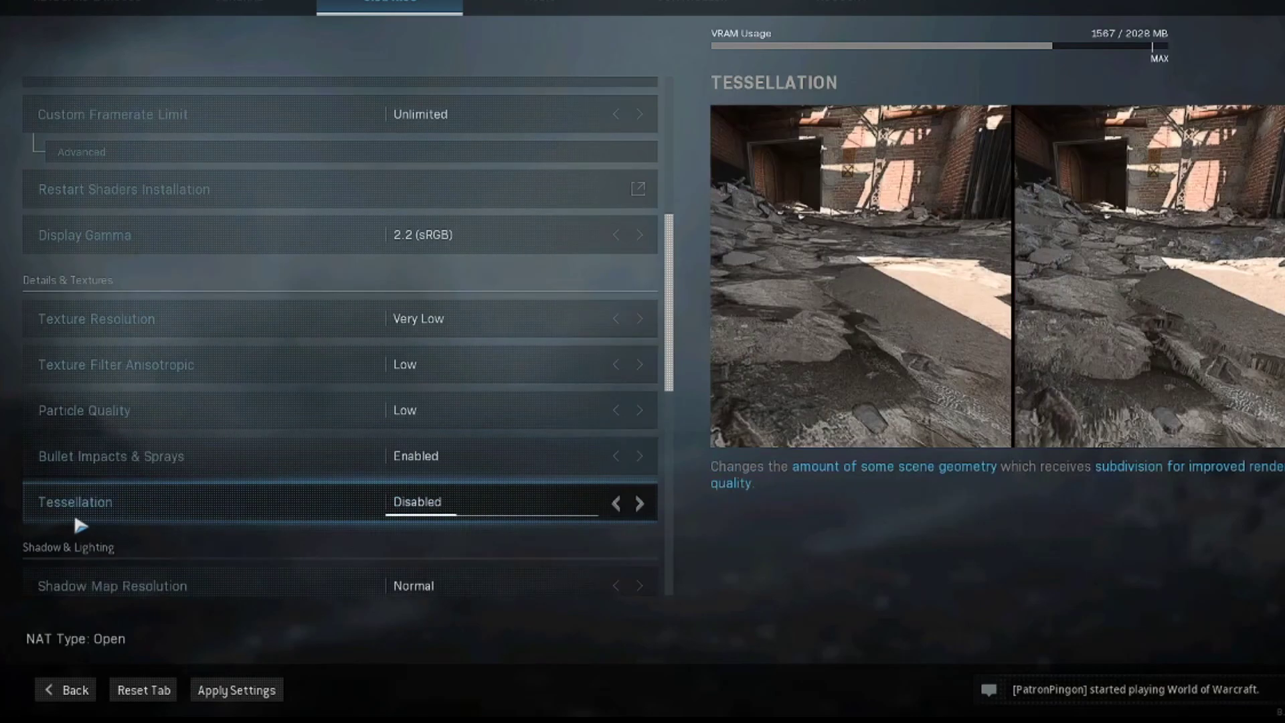
scroll(374, 511, down, 1)
scroll(145, 500, down, 1)
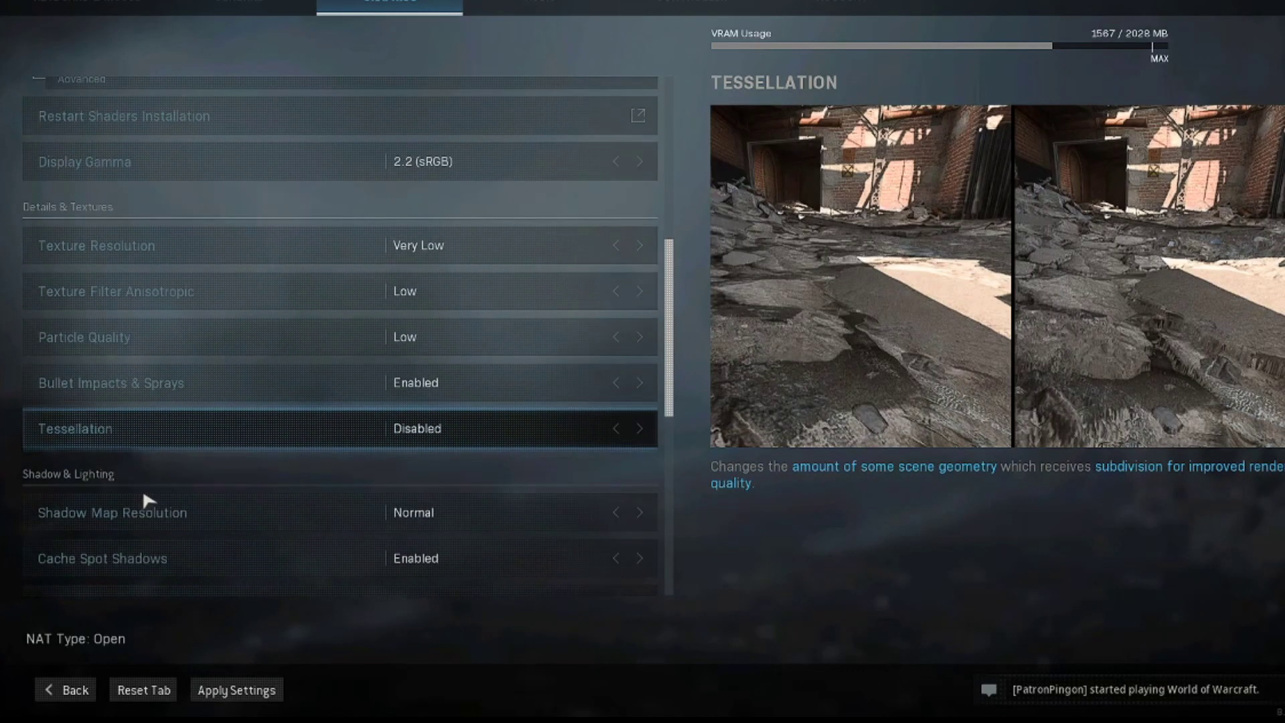
click(616, 513)
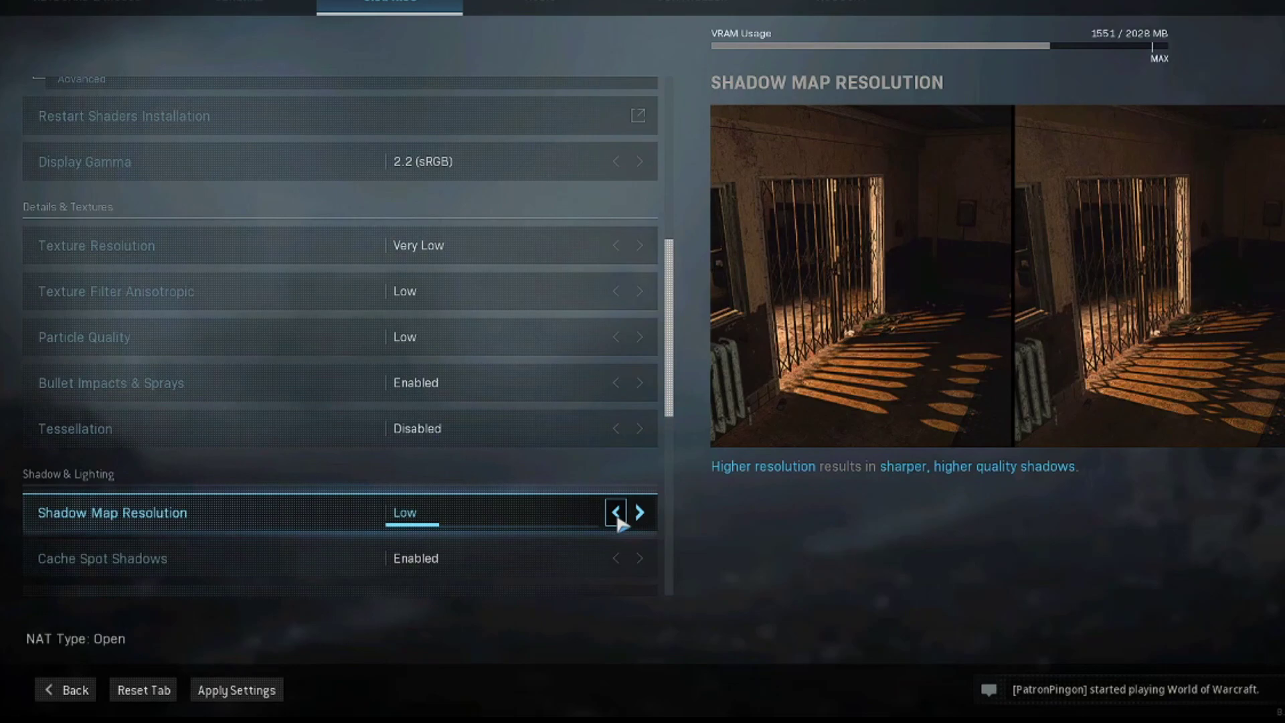
scroll(500, 532, down, 1)
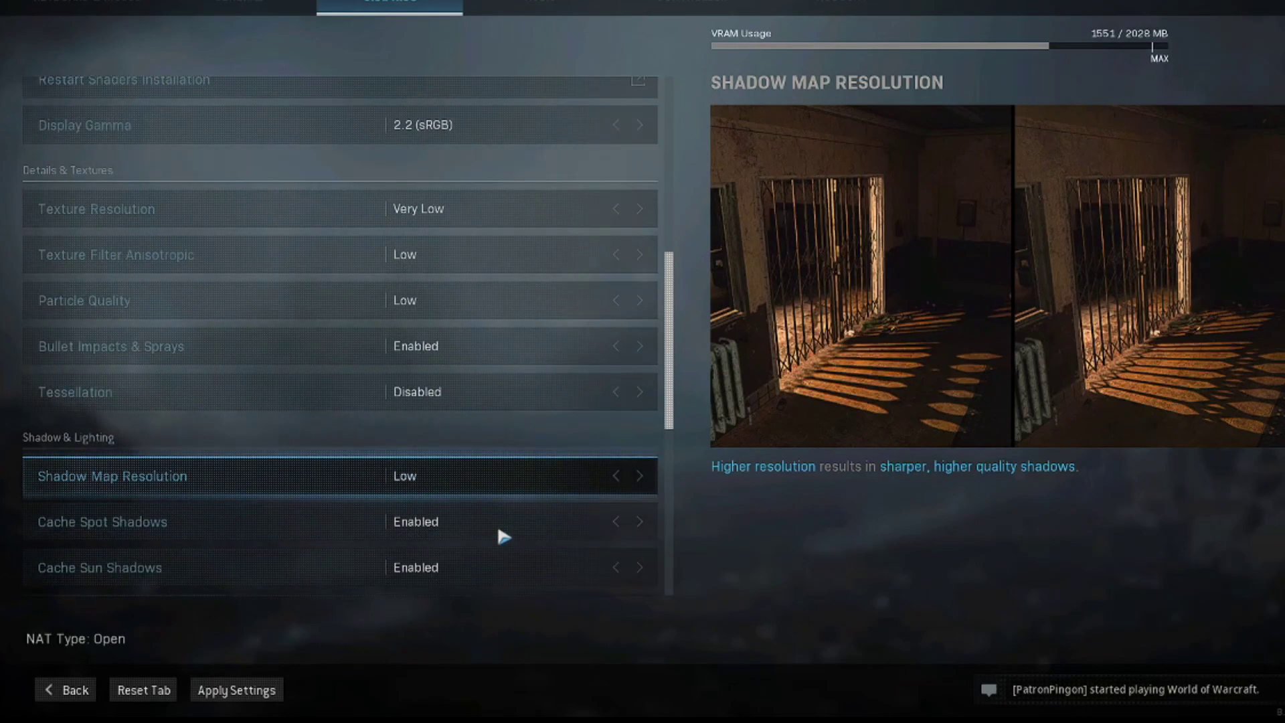
- Set both Cache Spot Shadows and Cache Sun Shadows to Disabled in the Shadow & Lighting section
scroll(244, 522, down, 1)
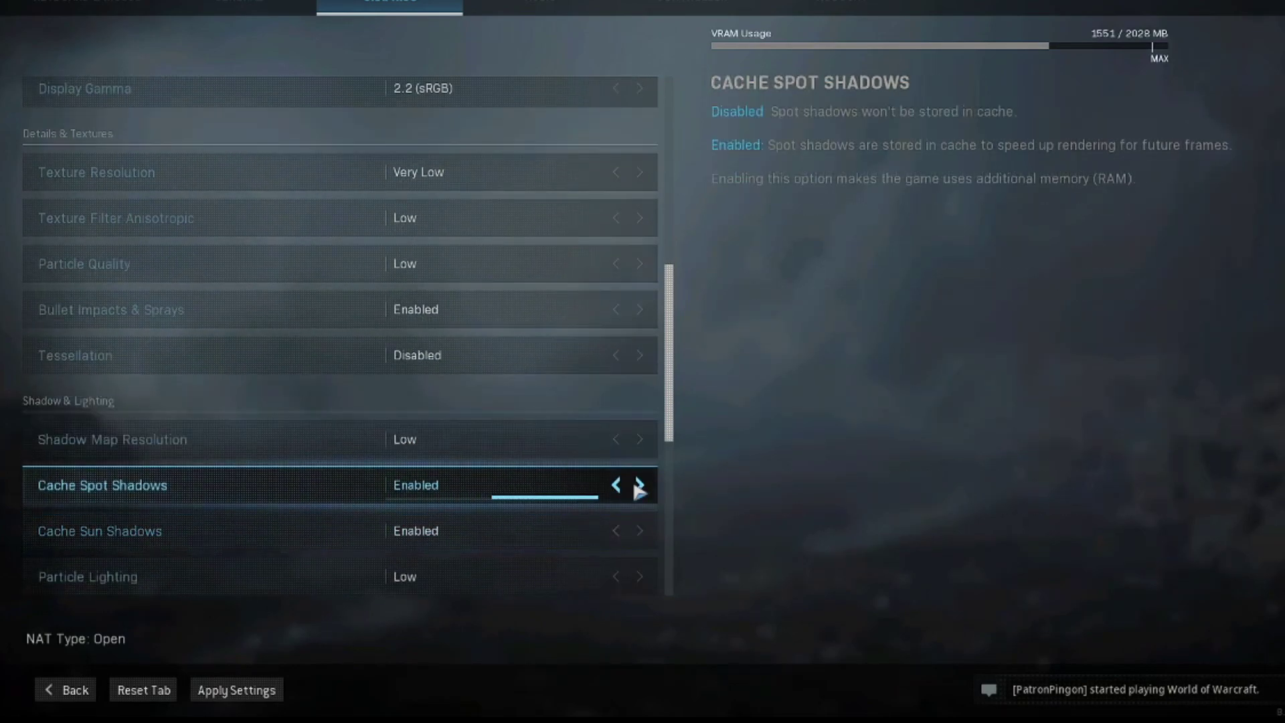
click(616, 486)
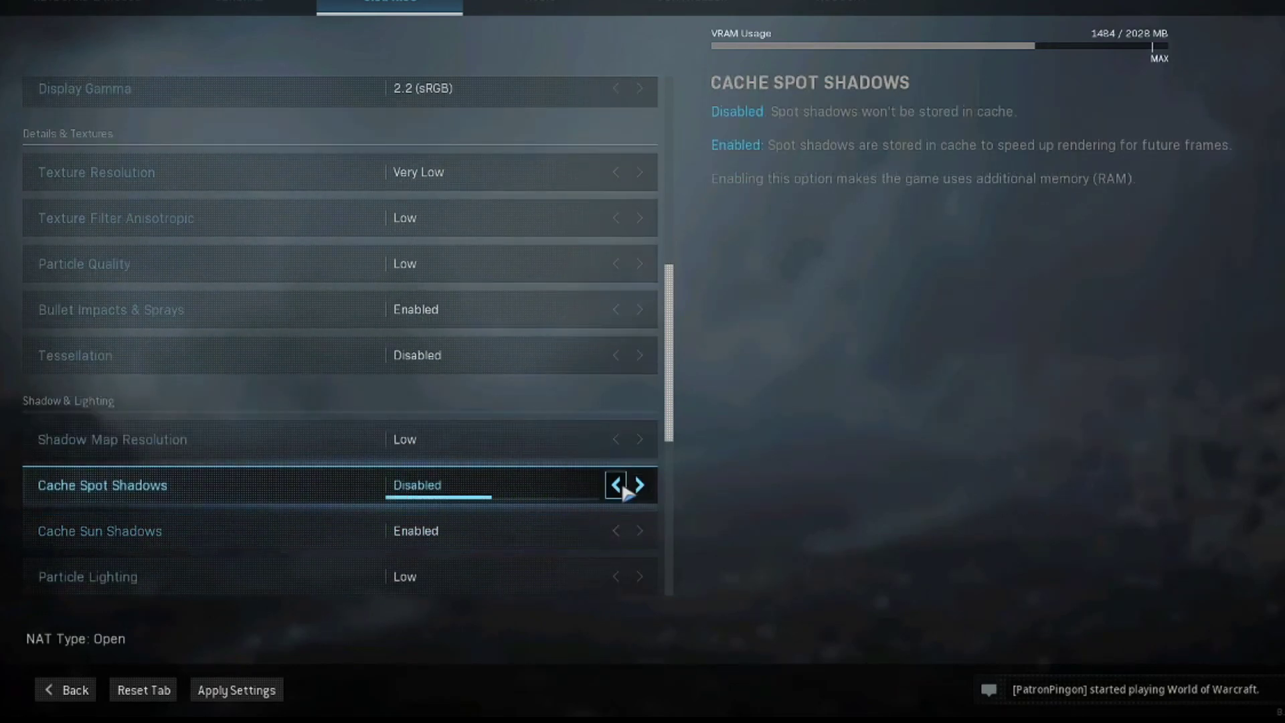
click(617, 531)
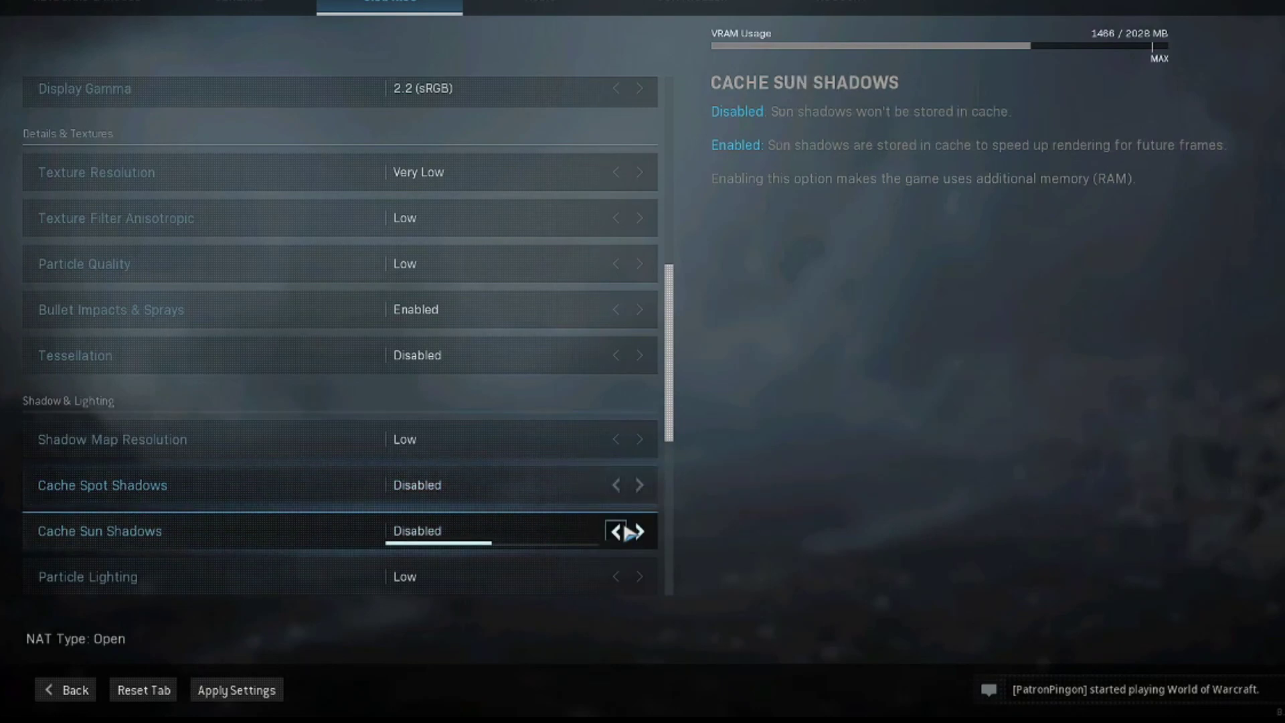
- Review the remaining Shadow & Lighting options from Particle Lighting onward, plus Anti-Aliasing, Depth of Field and Filmic Strength under Post Processing Effects
scroll(619, 528, down, 2)
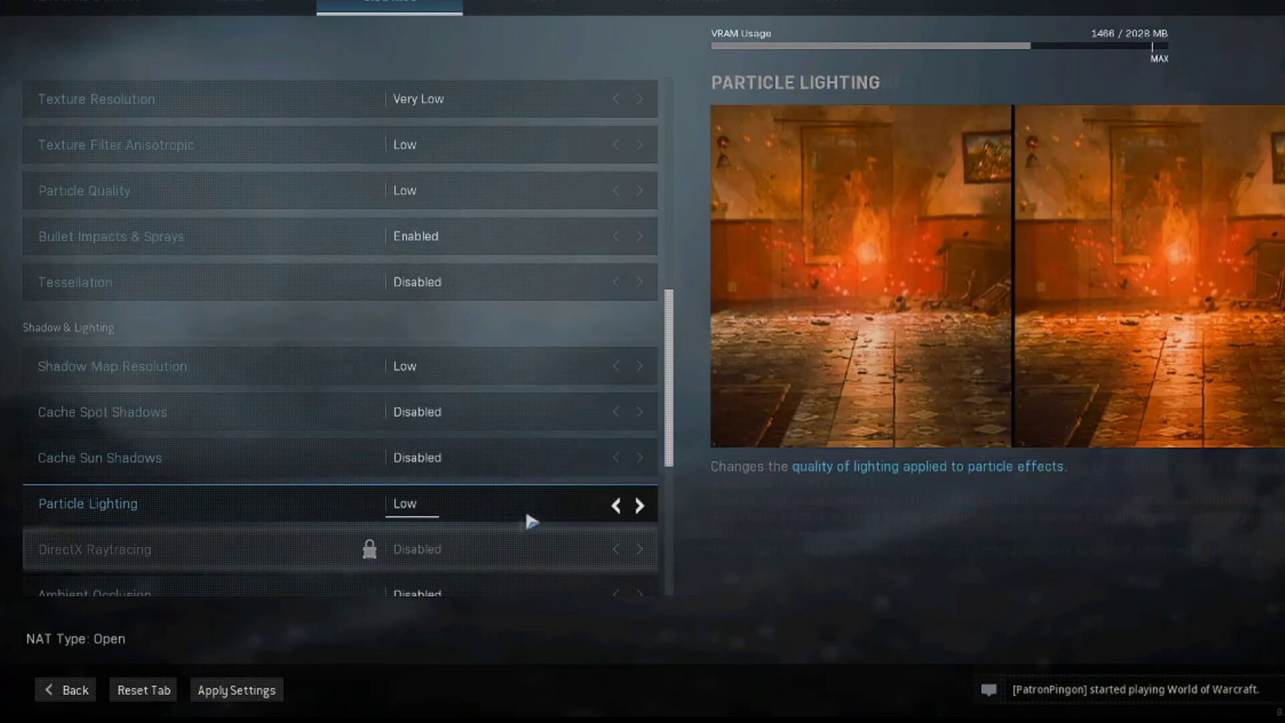
scroll(620, 516, down, 2)
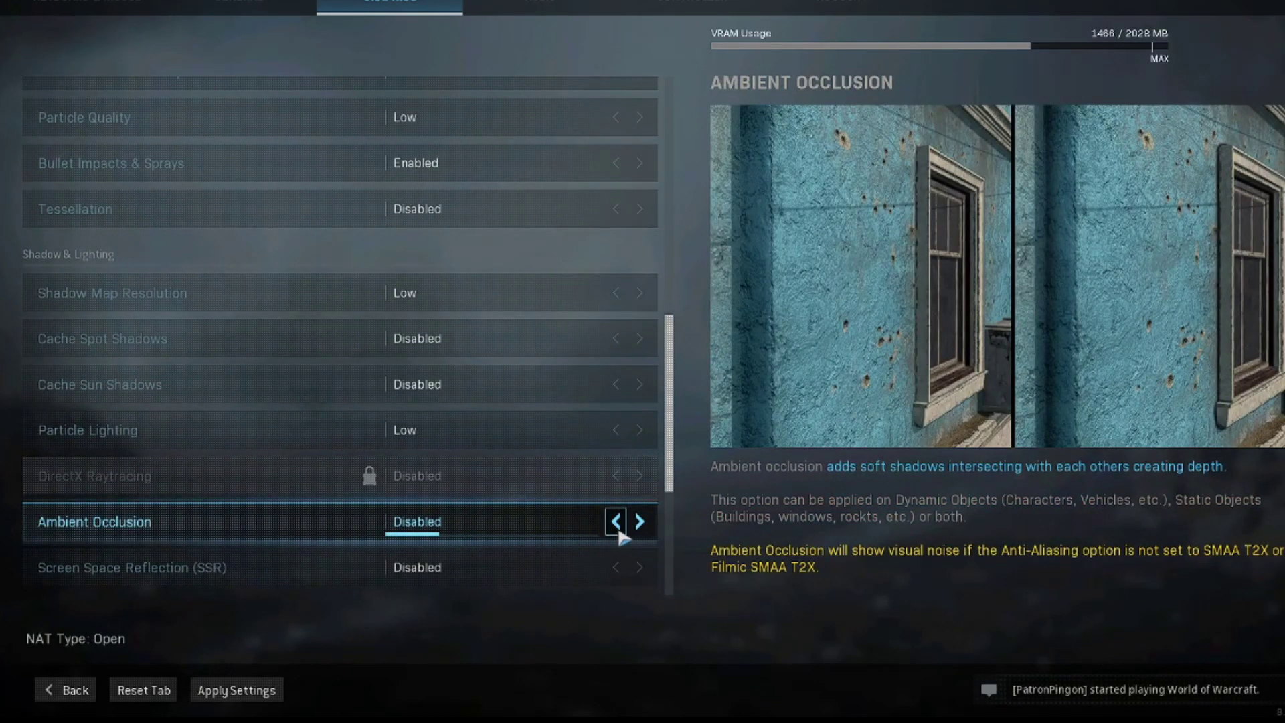
scroll(619, 535, down, 1)
scroll(100, 509, down, 1)
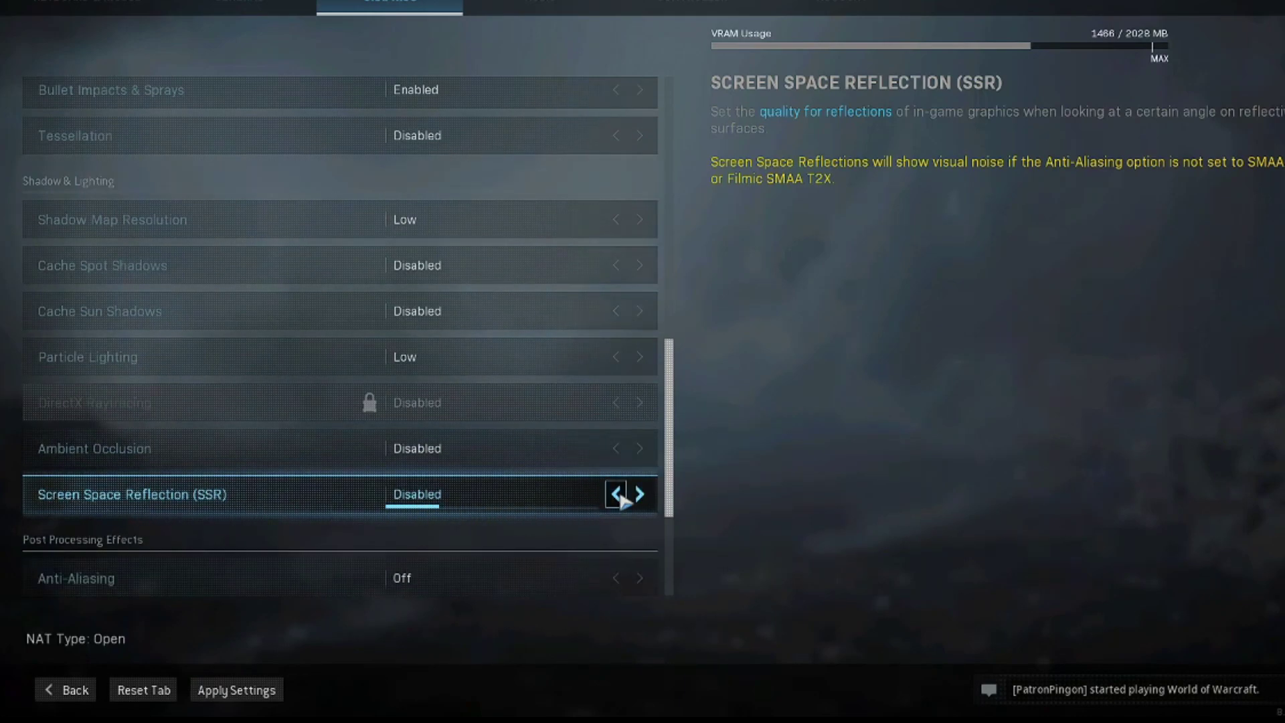
scroll(626, 500, down, 1)
scroll(575, 509, down, 2)
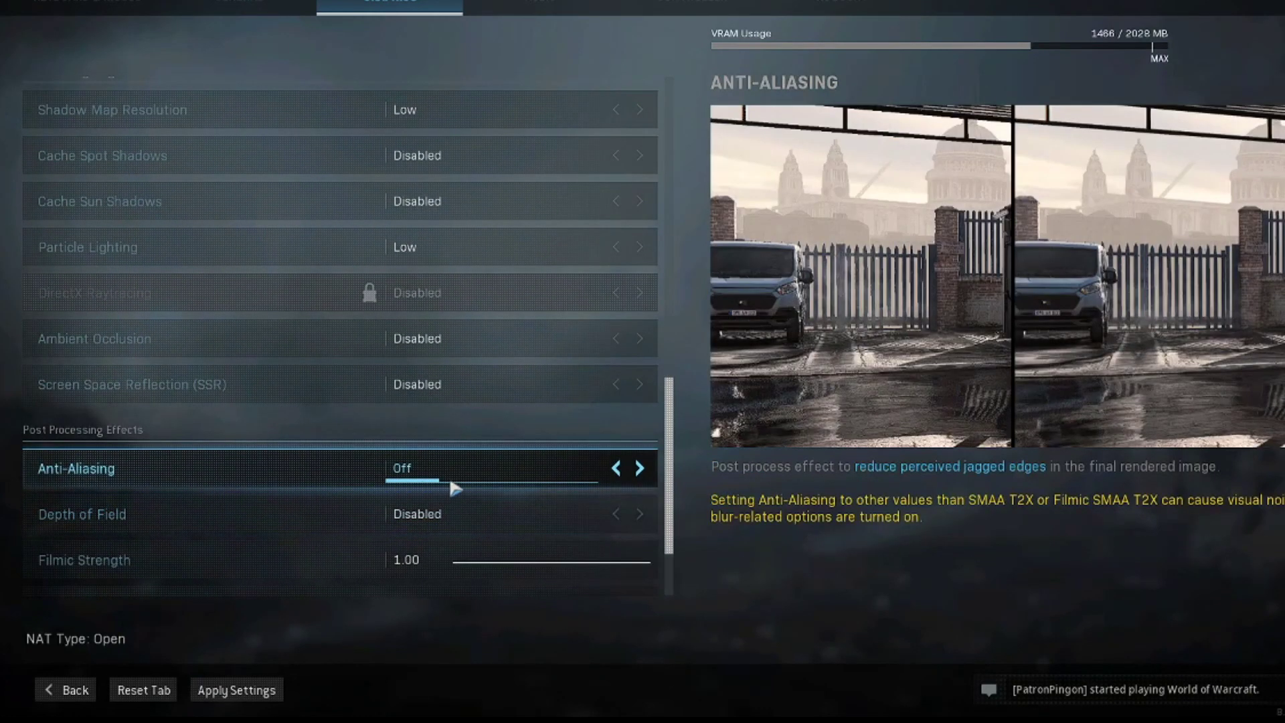
scroll(428, 499, down, 1)
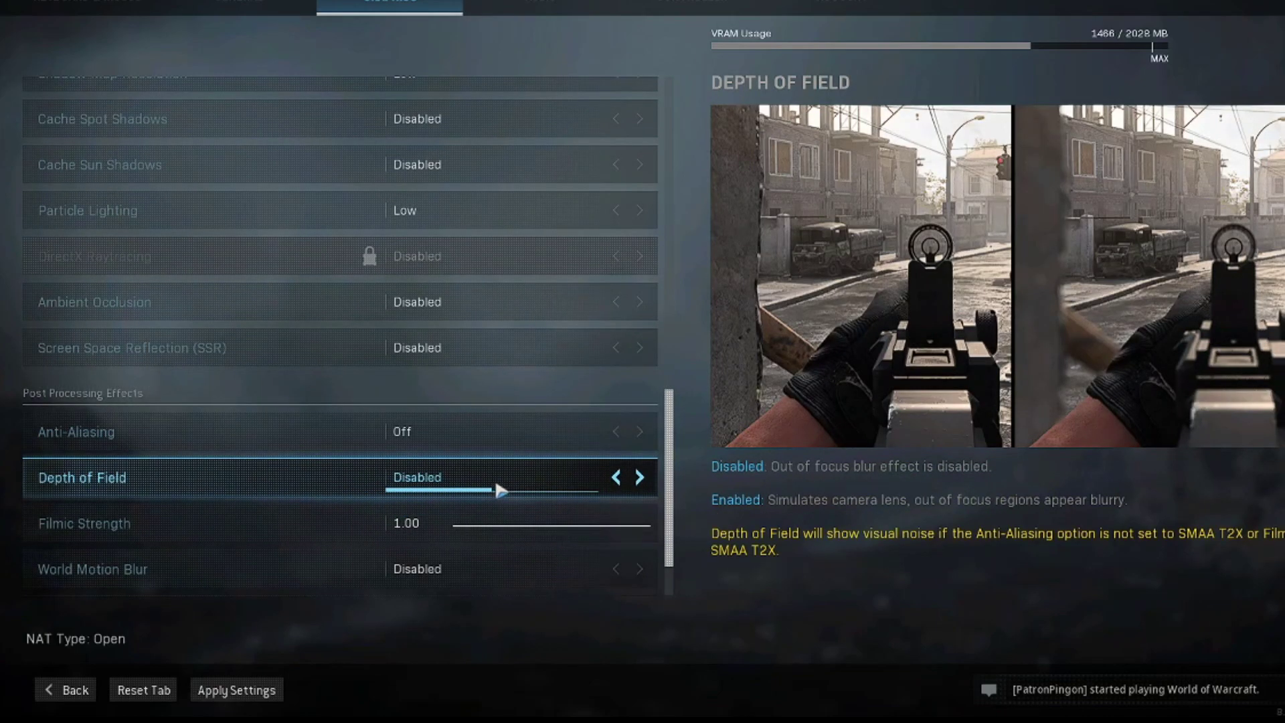
scroll(500, 491, down, 1)
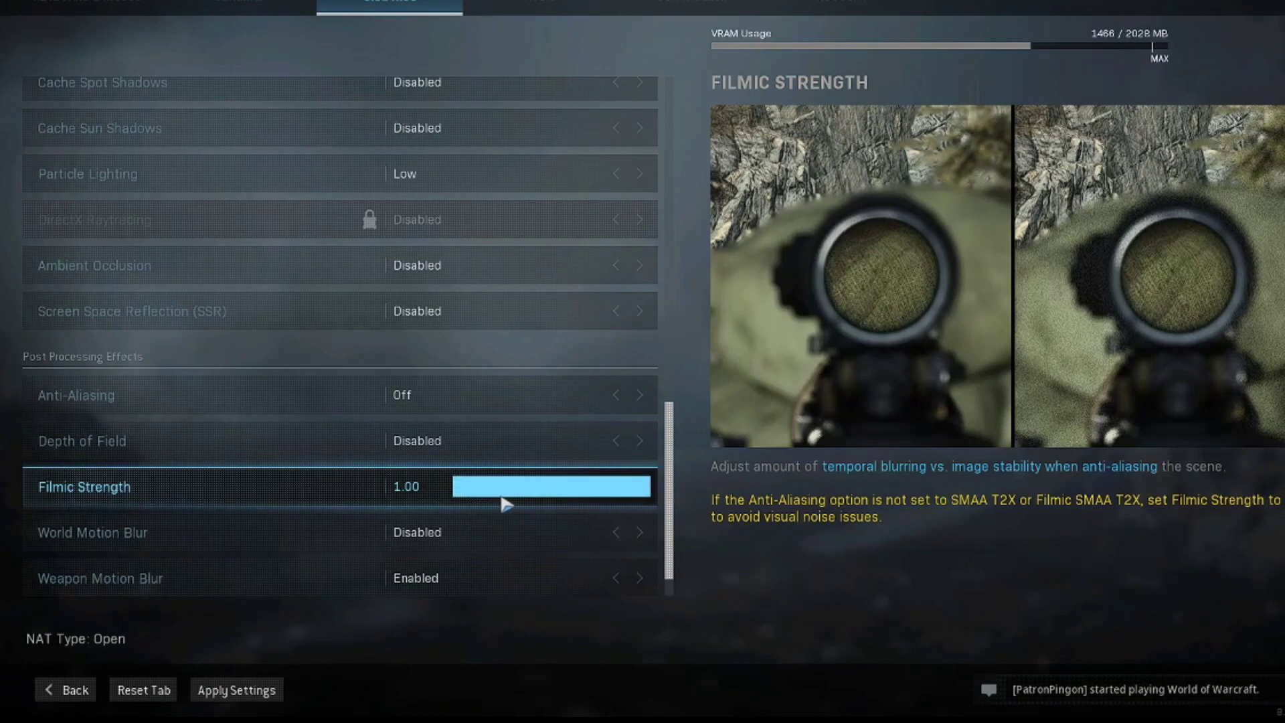
- Set Weapon Motion Blur to Disabled and lower Film Grain to 0.00 in the Post Processing Effects section
scroll(544, 506, down, 1)
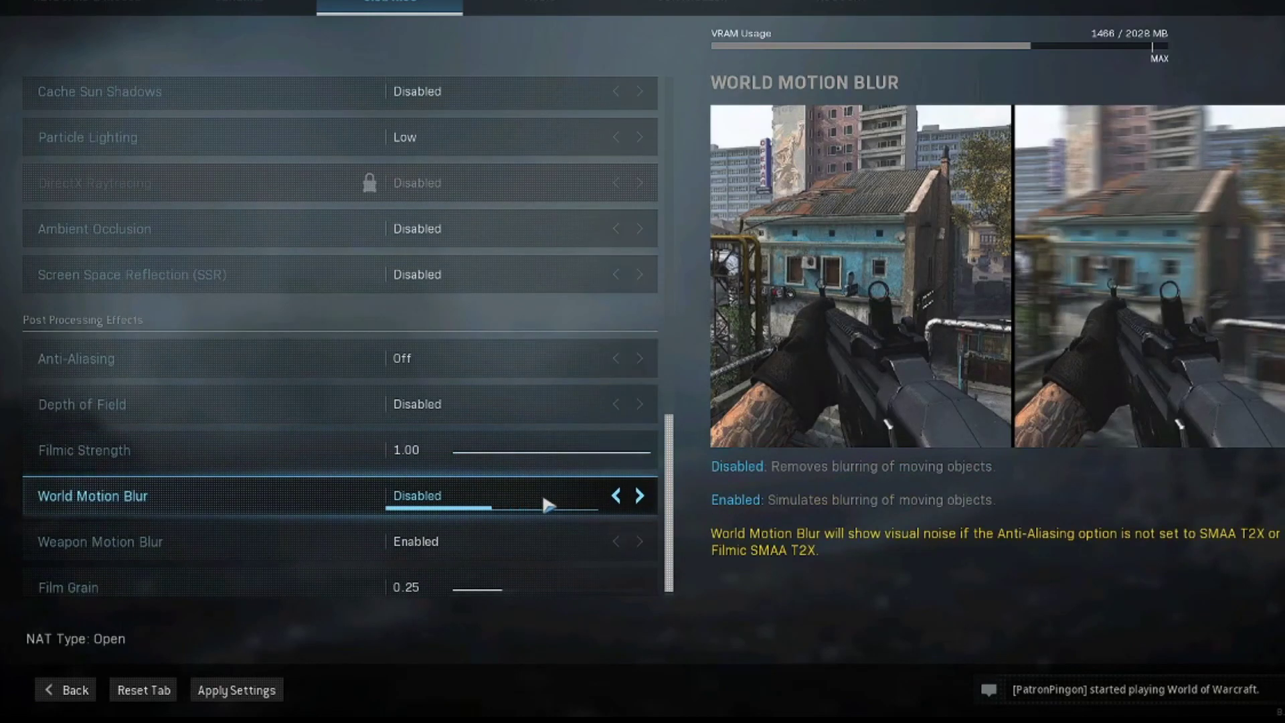
click(615, 542)
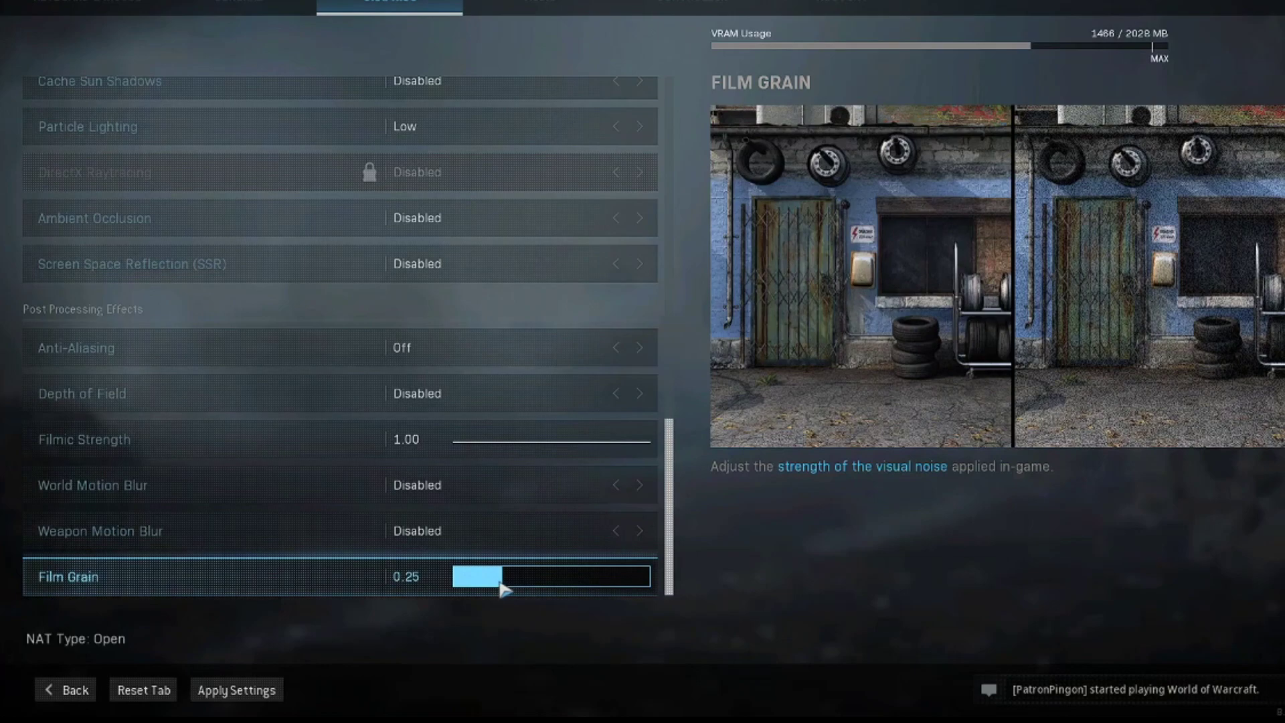
drag(504, 589, 396, 583)
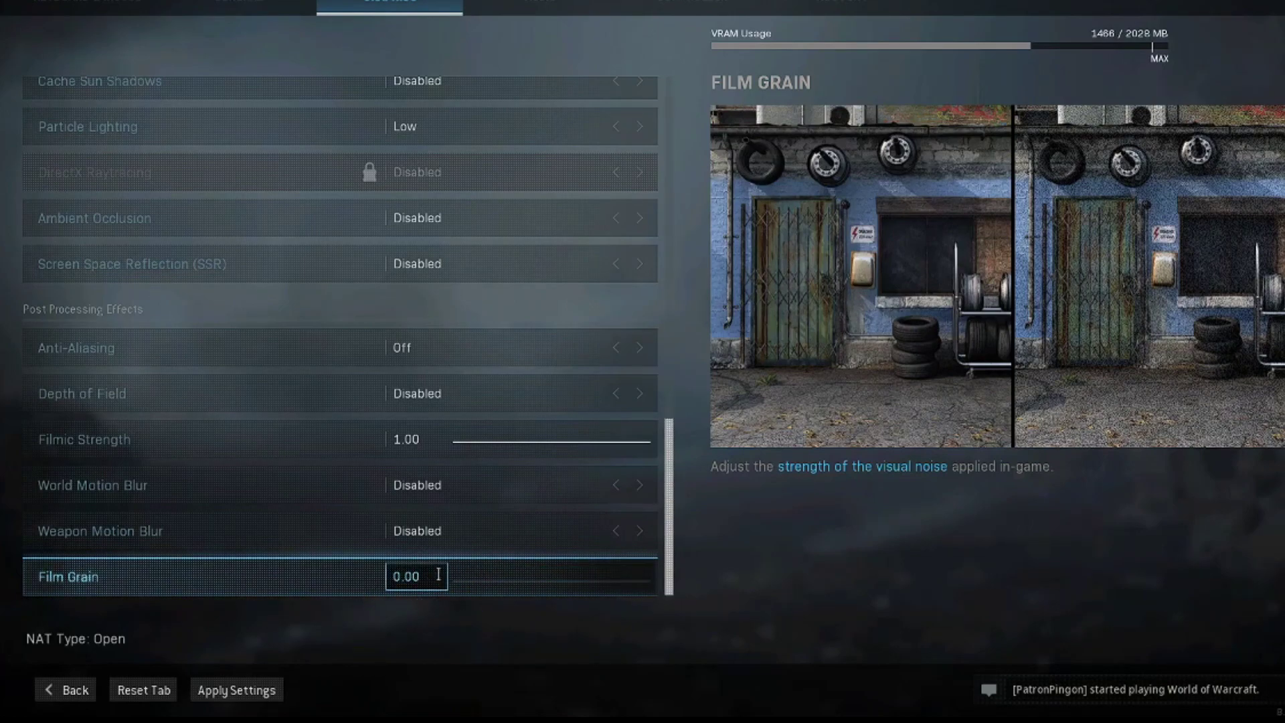
- Apply the changed graphics settings and leave the options screen
scroll(328, 512, up, 15)
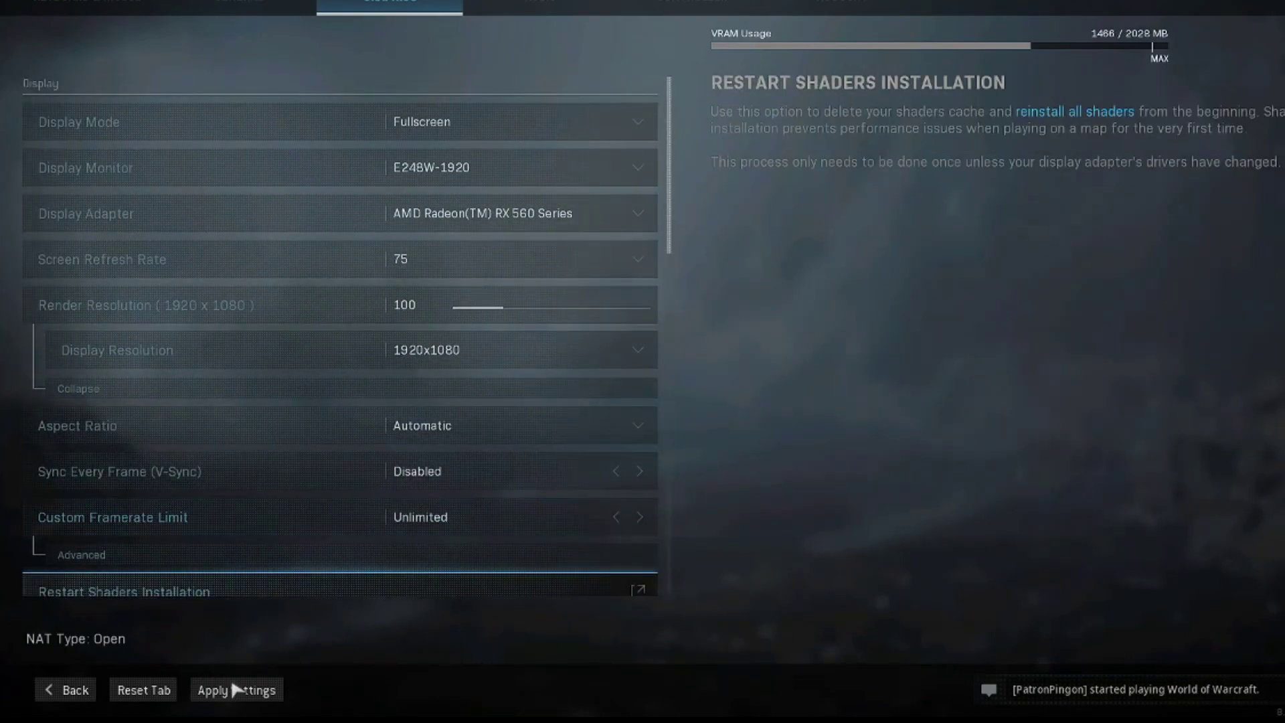
click(264, 696)
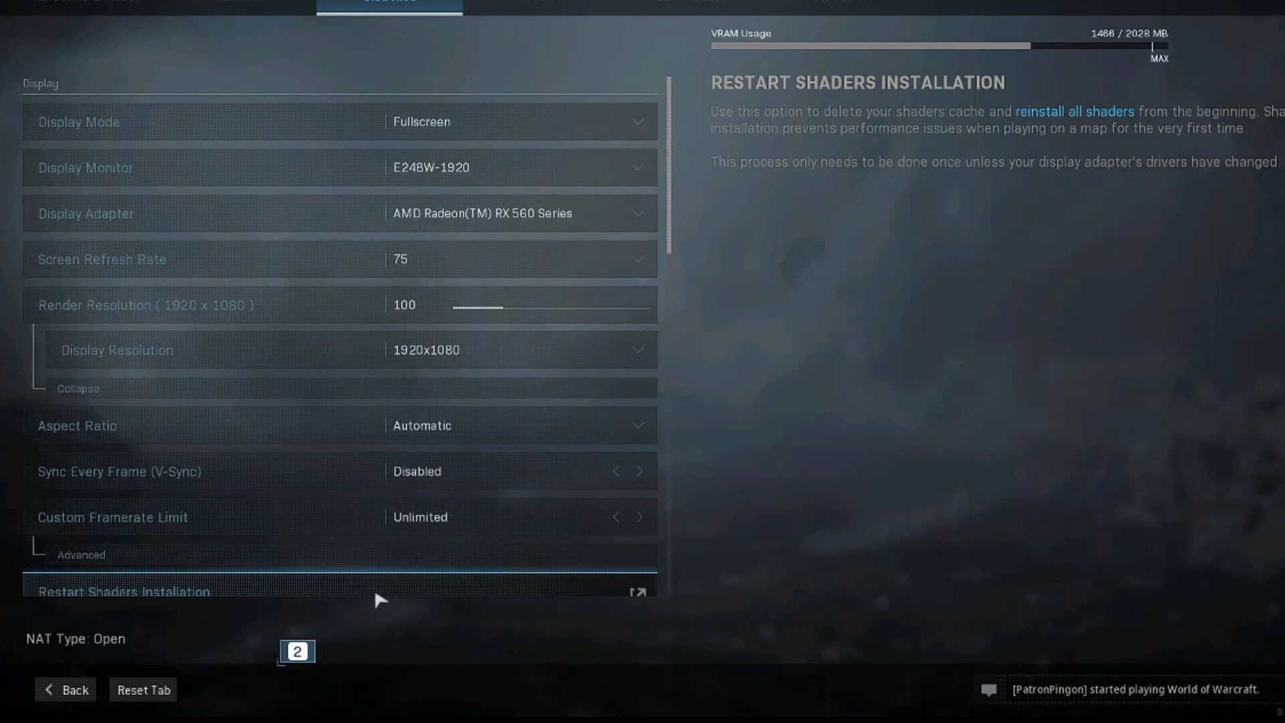
click(73, 696)
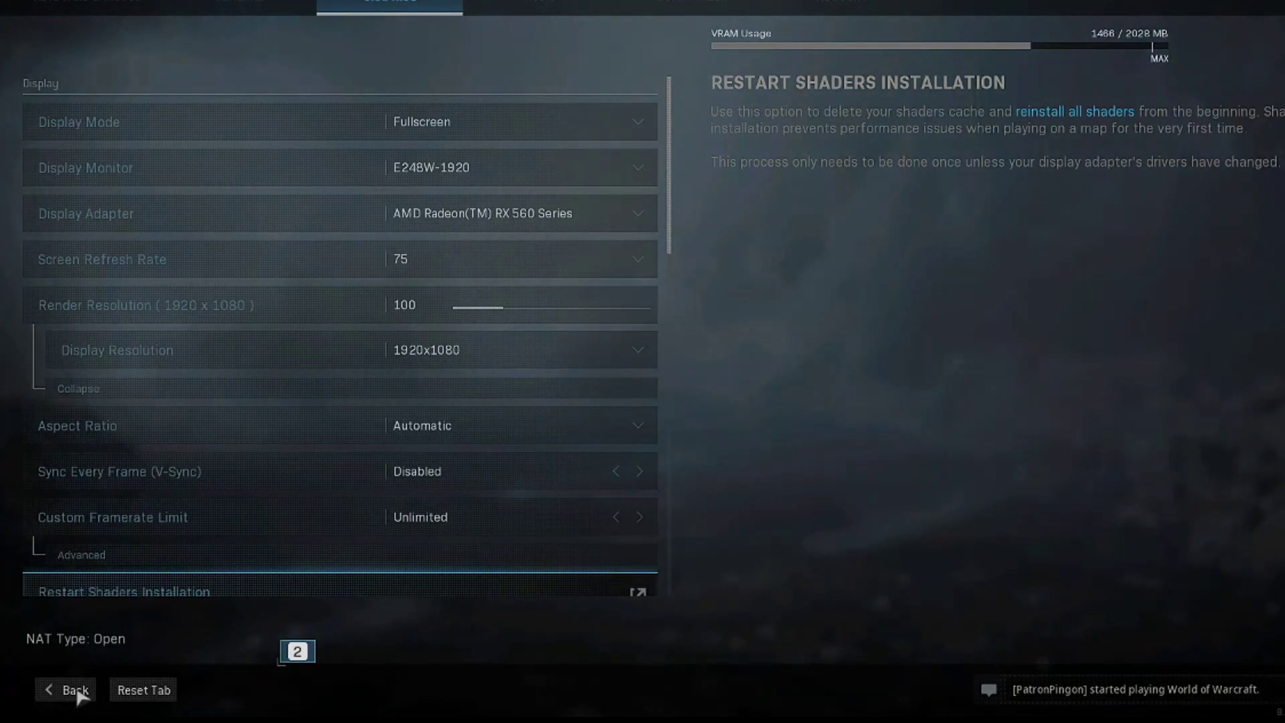